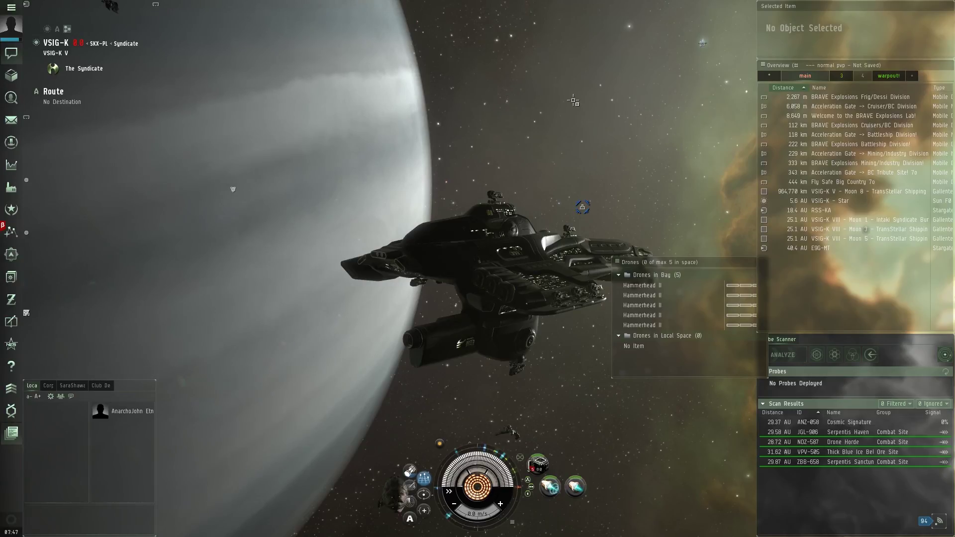
Target the friendly Atron frigate and fire the Heavy Neutron Blasters until it explodes
{"action": "left_click", "coordinate": [862, 75]}
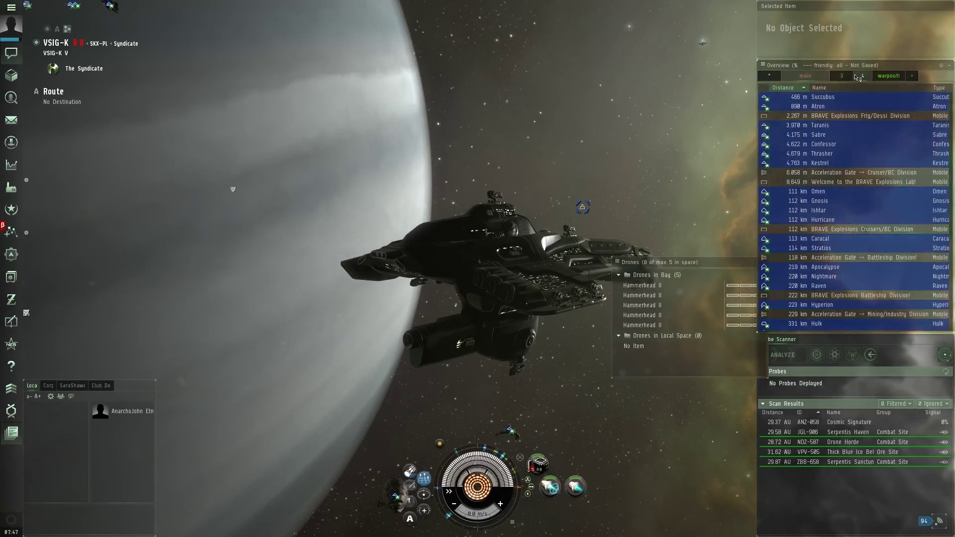
{"action": "left_click", "coordinate": [822, 106]}
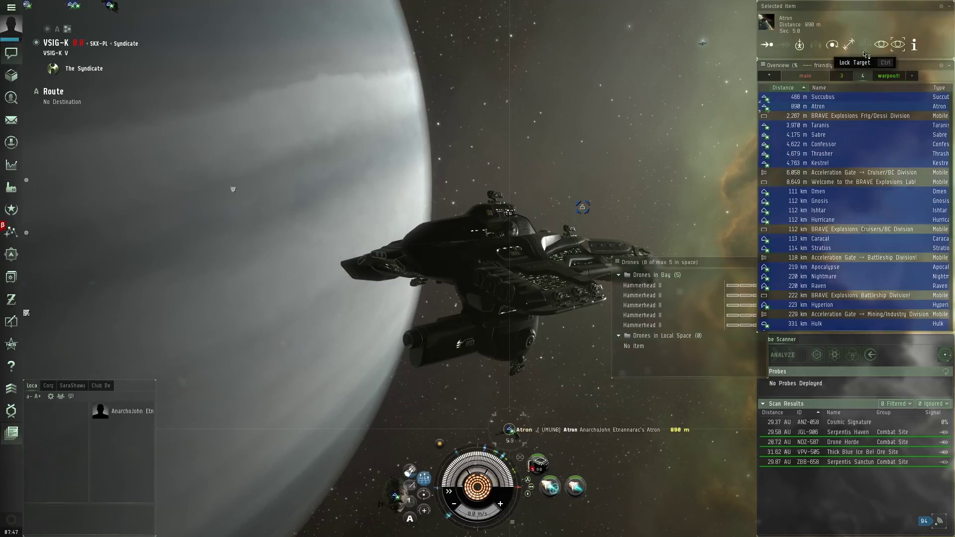
{"action": "left_click", "coordinate": [806, 75]}
{"action": "scroll", "coordinate": [571, 101], "scroll_direction": "down", "scroll_amount": 5}
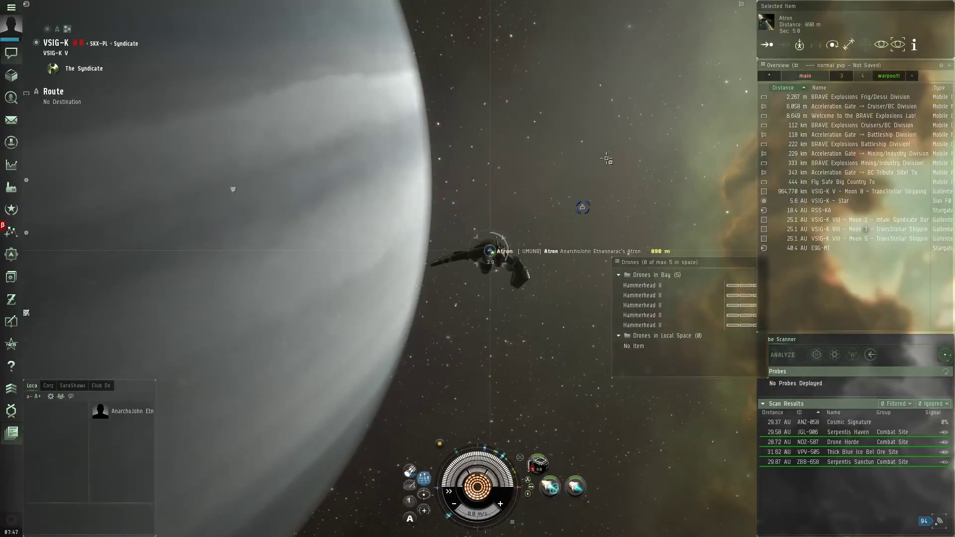
{"action": "left_click_drag", "start_coordinate": [570, 101], "coordinate": [558, 353]}
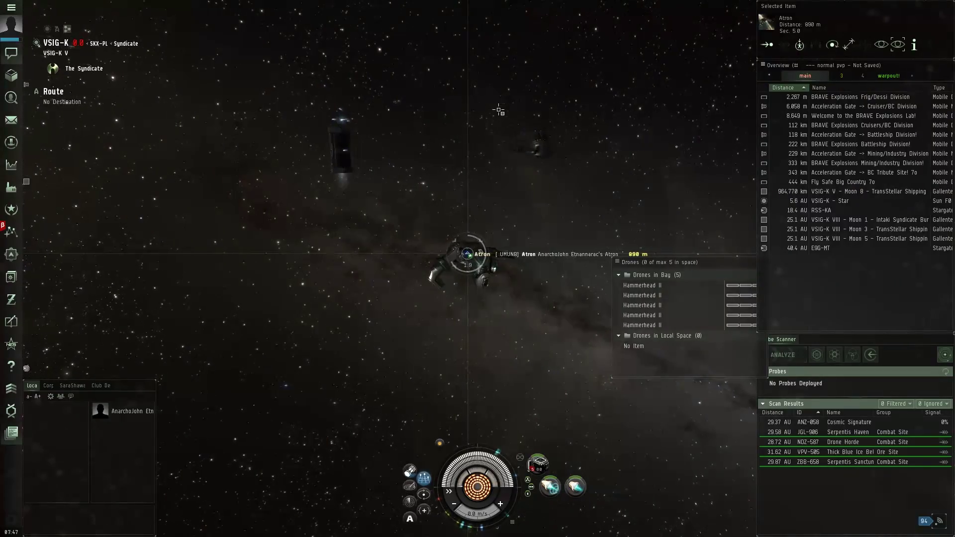
{"action": "mouse_move", "coordinate": [558, 353]}
{"action": "left_mouse_down"}
{"action": "mouse_move", "coordinate": [552, 395]}
{"action": "mouse_move", "coordinate": [541, 381]}
{"action": "left_mouse_up"}
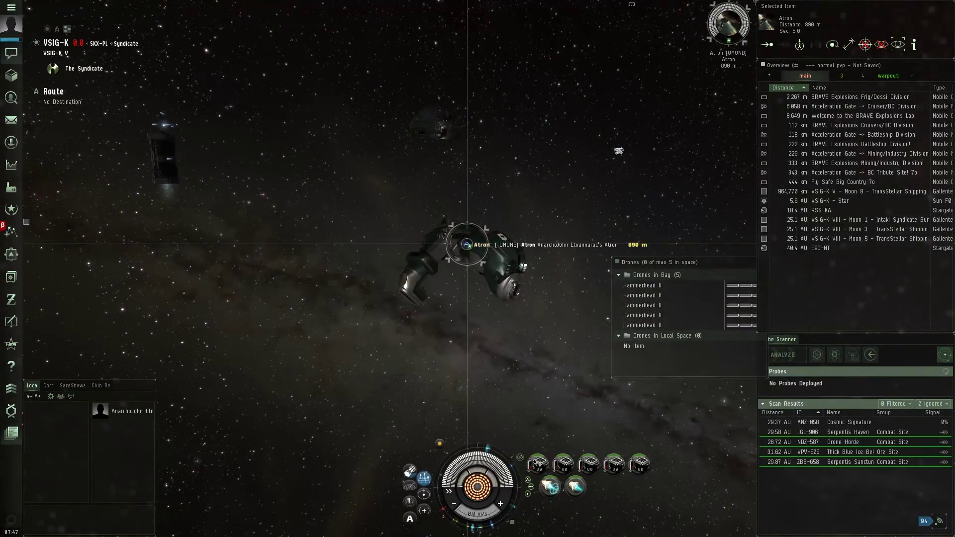
{"action": "left_click", "coordinate": [562, 468]}
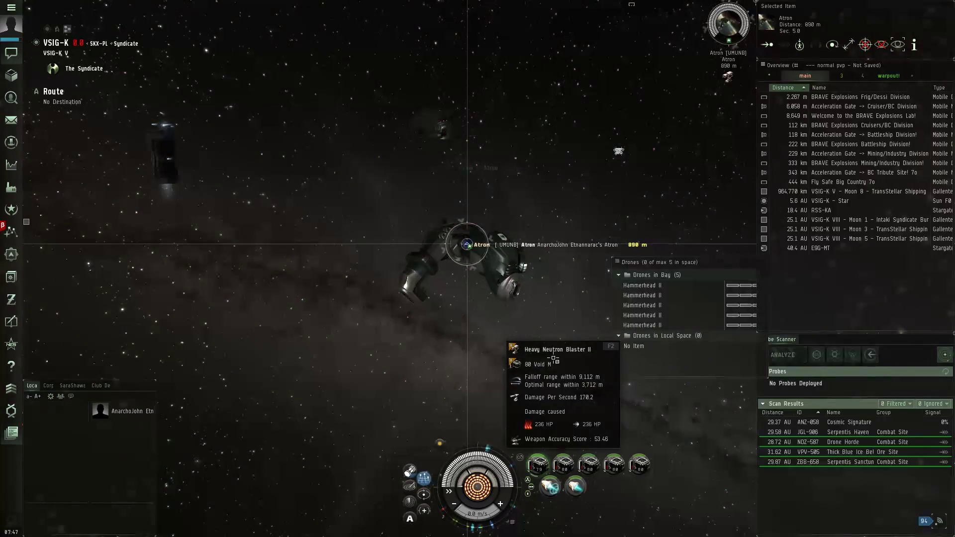
{"action": "left_click_drag", "start_coordinate": [552, 374], "coordinate": [540, 370]}
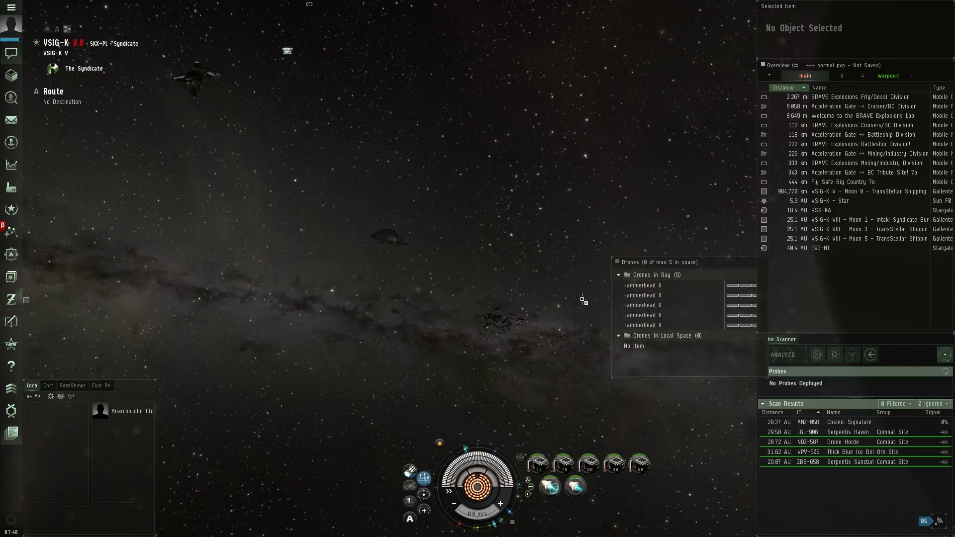
{"action": "left_click_drag", "start_coordinate": [583, 299], "coordinate": [450, 293]}
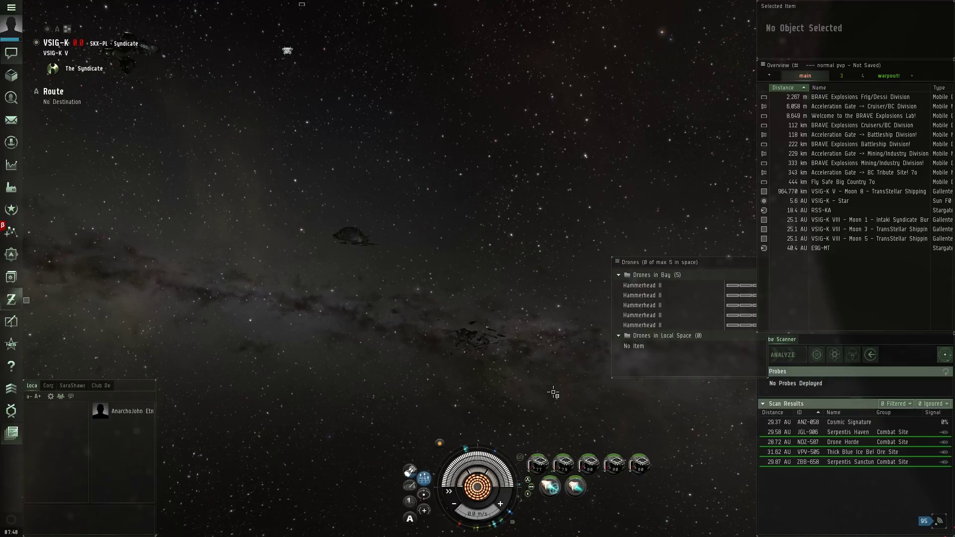
Select the Taranis from the friendly ship list and fire the blasters until it explodes
{"action": "left_click", "coordinate": [864, 77]}
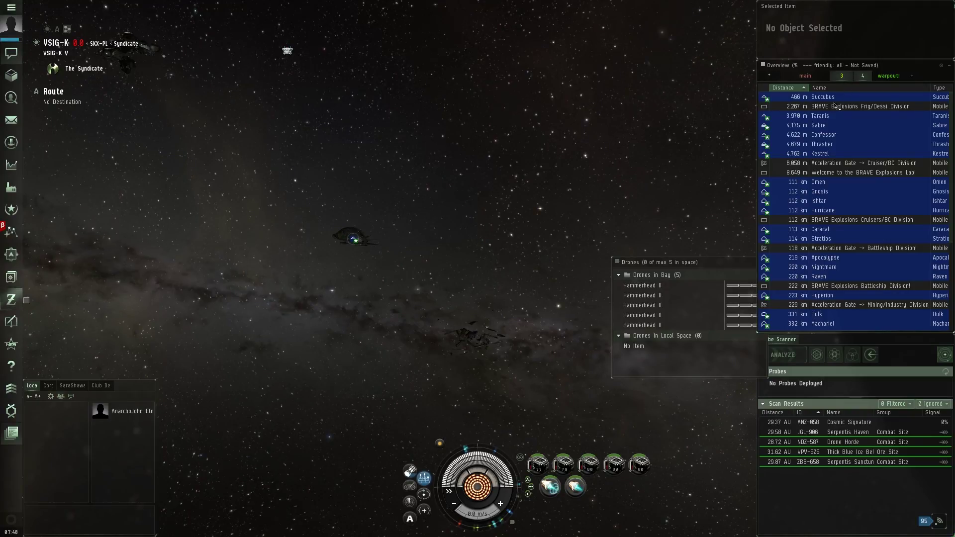
{"action": "left_click", "coordinate": [821, 116]}
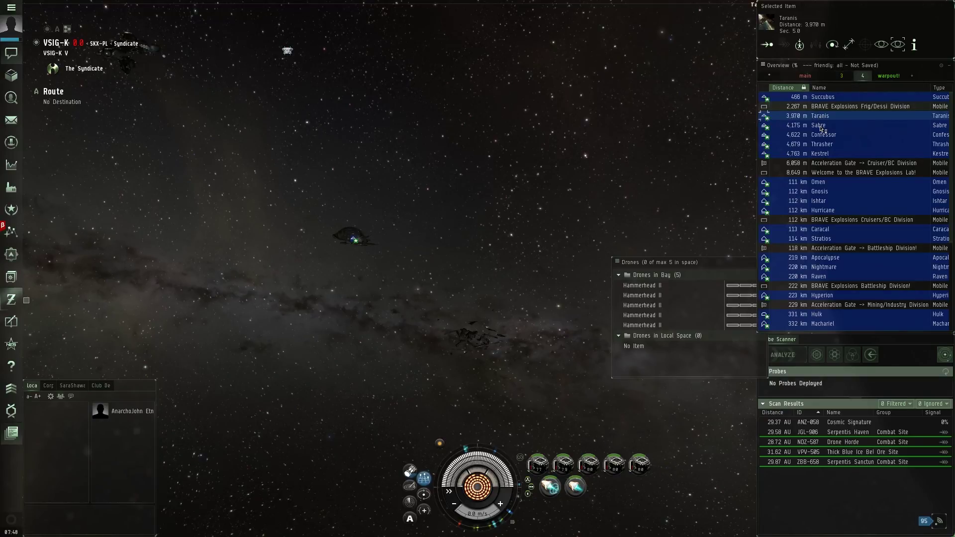
{"action": "left_click", "coordinate": [806, 76]}
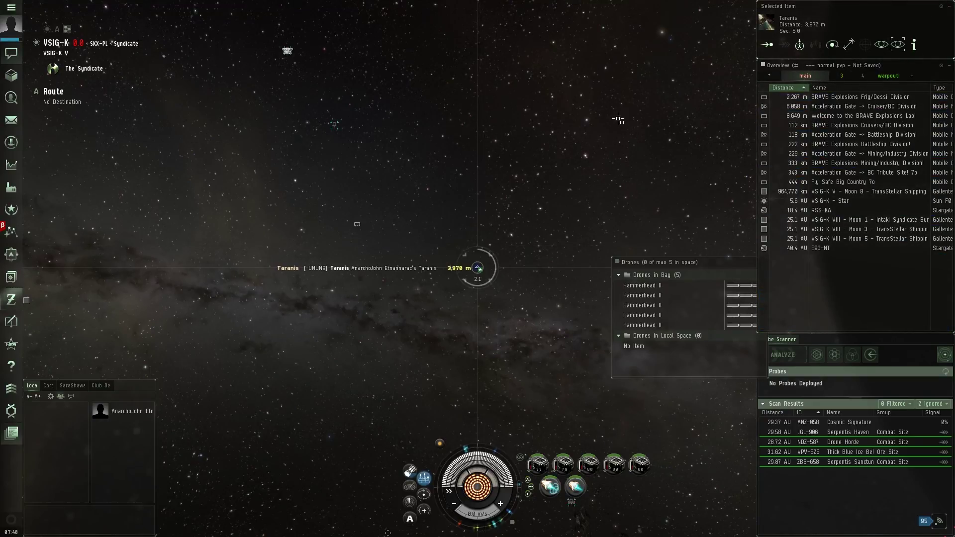
{"action": "mouse_move", "coordinate": [373, 187]}
{"action": "left_mouse_down"}
{"action": "mouse_move", "coordinate": [615, 115]}
{"action": "mouse_move", "coordinate": [365, 255]}
{"action": "left_mouse_up"}
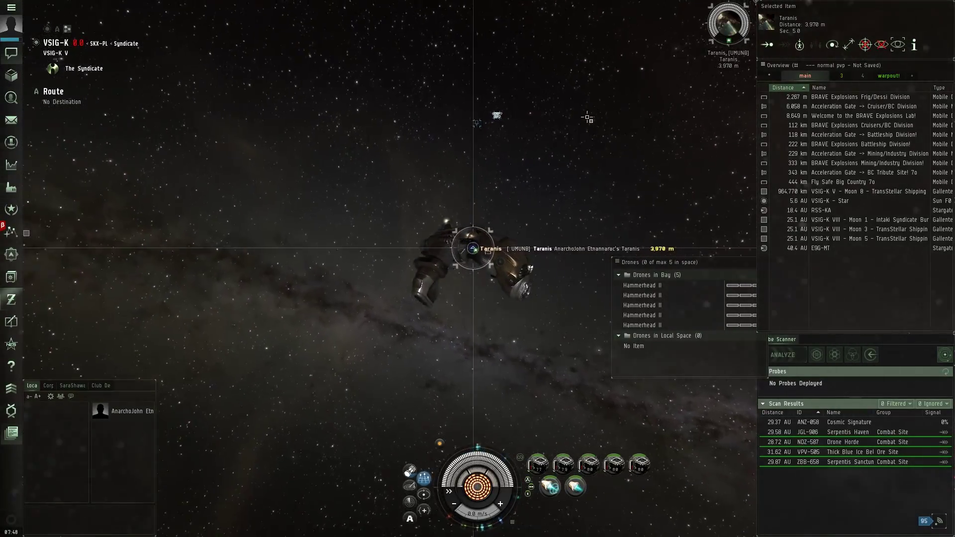
{"action": "right_click", "coordinate": [565, 469]}
{"action": "left_click", "coordinate": [578, 365]}
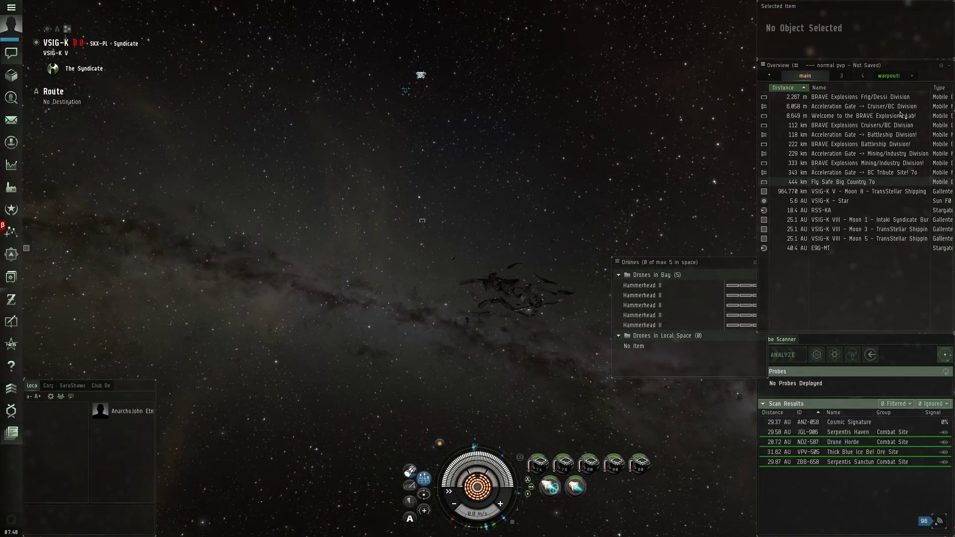
Target the Succubus at 466 m and fire the second blaster to destroy it
{"action": "left_click", "coordinate": [864, 77]}
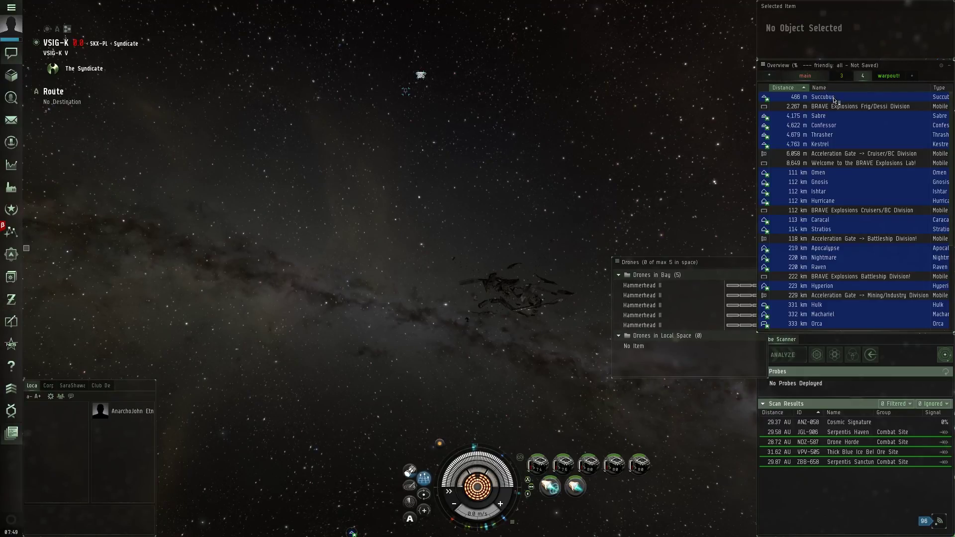
{"action": "left_click", "coordinate": [798, 97]}
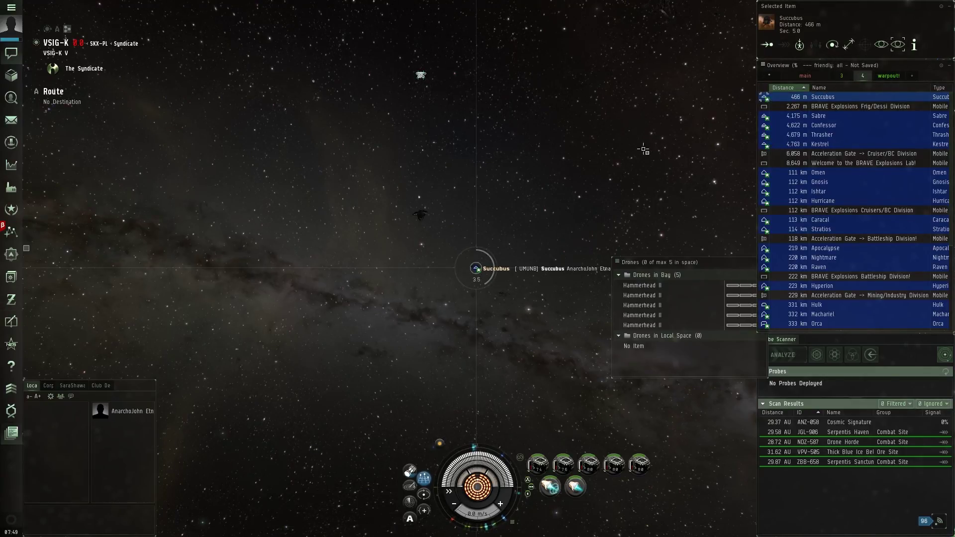
{"action": "left_click", "coordinate": [806, 76]}
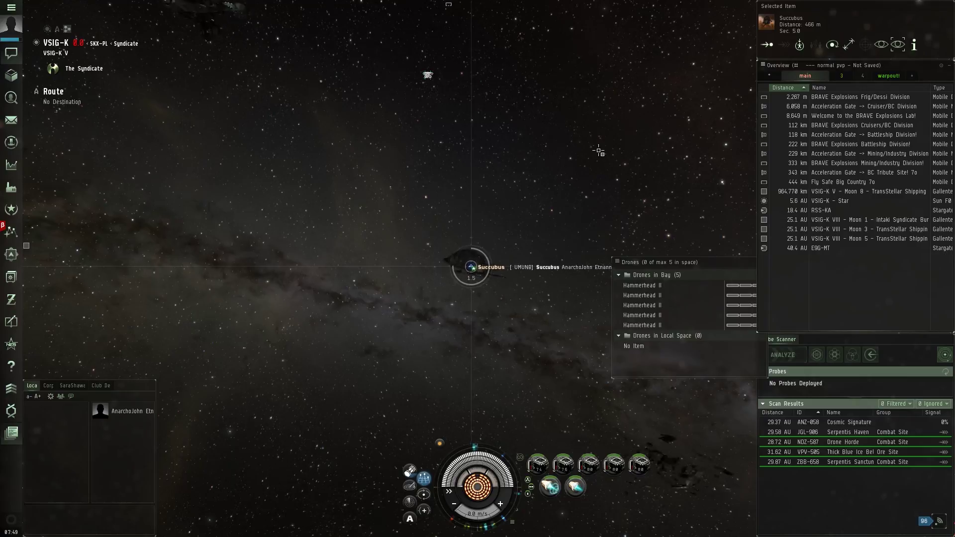
{"action": "mouse_move", "coordinate": [597, 153]}
{"action": "left_mouse_down"}
{"action": "mouse_move", "coordinate": [597, 135]}
{"action": "mouse_move", "coordinate": [558, 329]}
{"action": "left_mouse_up"}
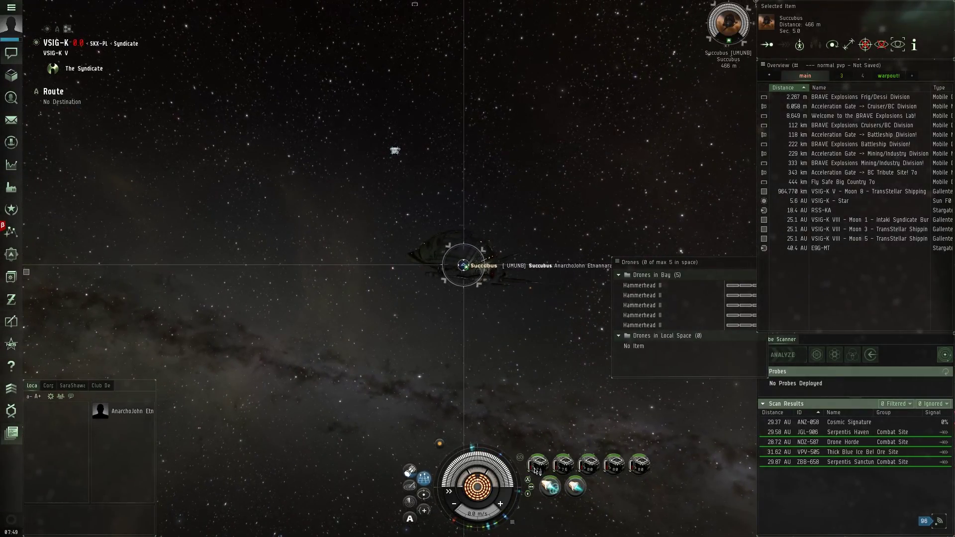
{"action": "left_click", "coordinate": [566, 467]}
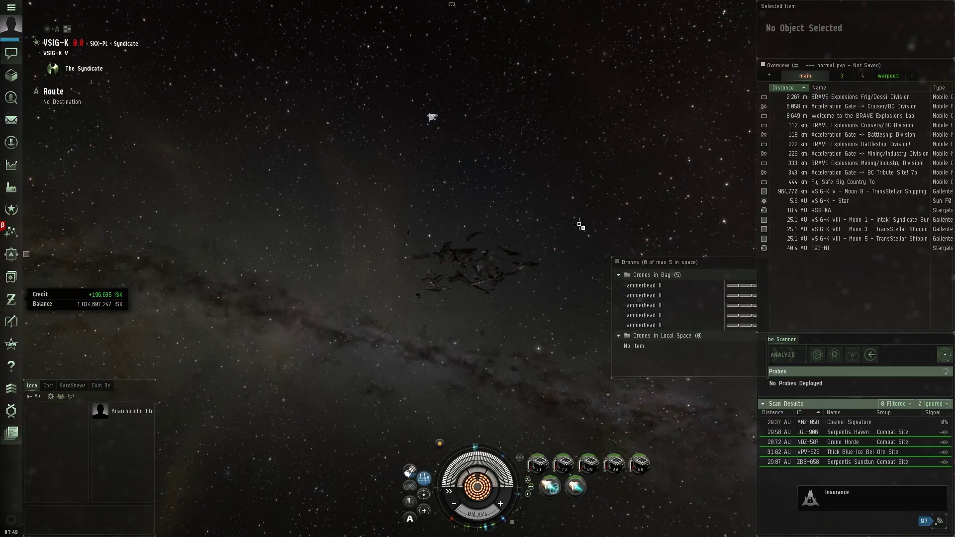
Target the Confessor destroyer, fire the weapons, and orbit around its scattered debris
{"action": "left_click_drag", "start_coordinate": [580, 224], "coordinate": [572, 229]}
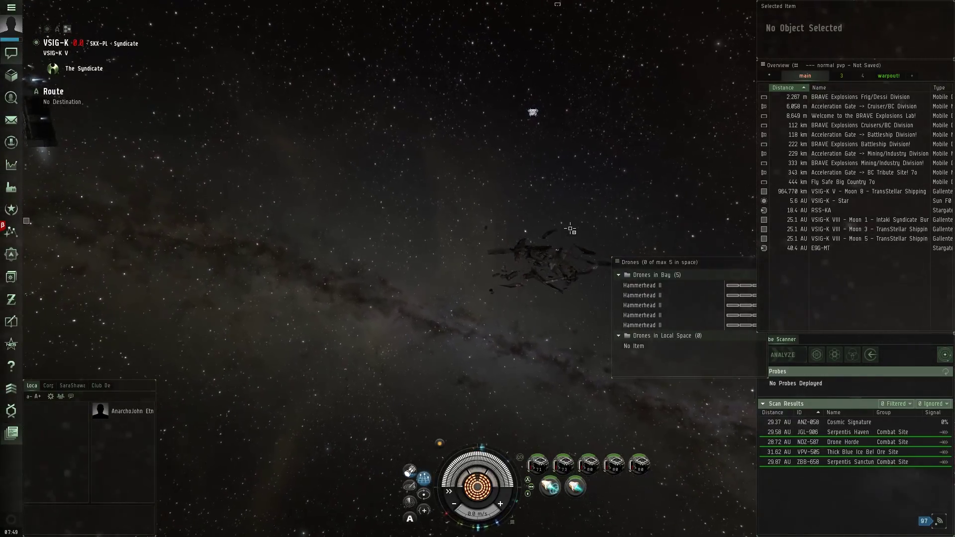
{"action": "left_click", "coordinate": [863, 75]}
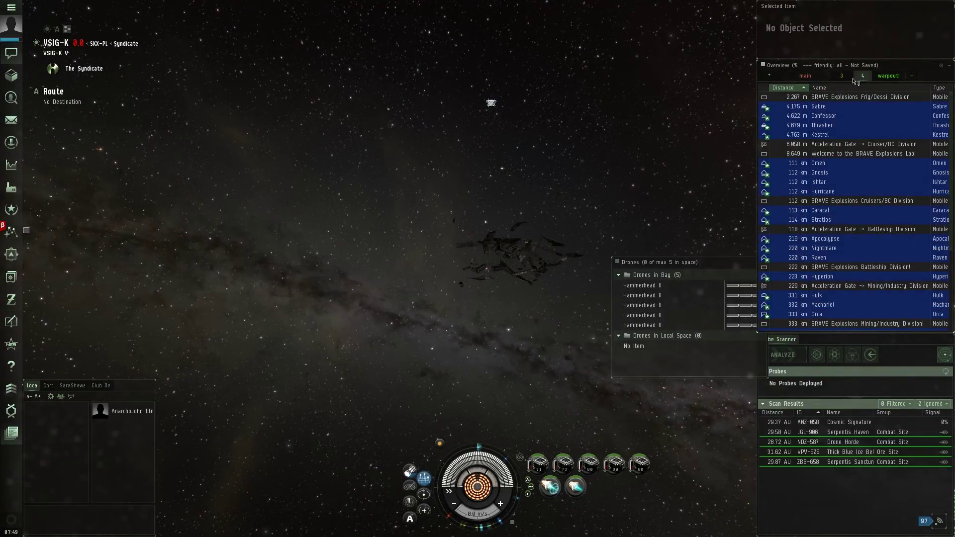
{"action": "left_click", "coordinate": [841, 115]}
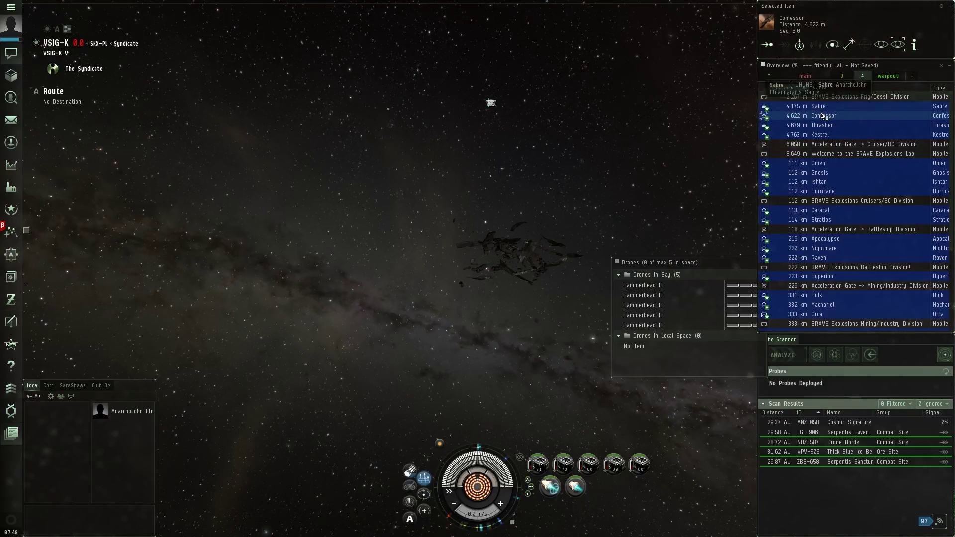
{"action": "left_click", "coordinate": [882, 44]}
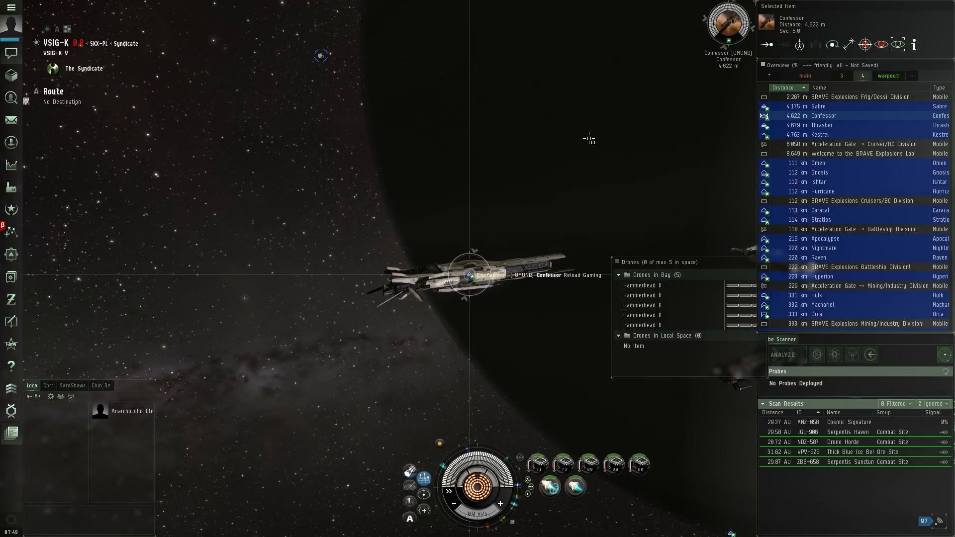
{"action": "left_click_drag", "start_coordinate": [591, 136], "coordinate": [448, 186]}
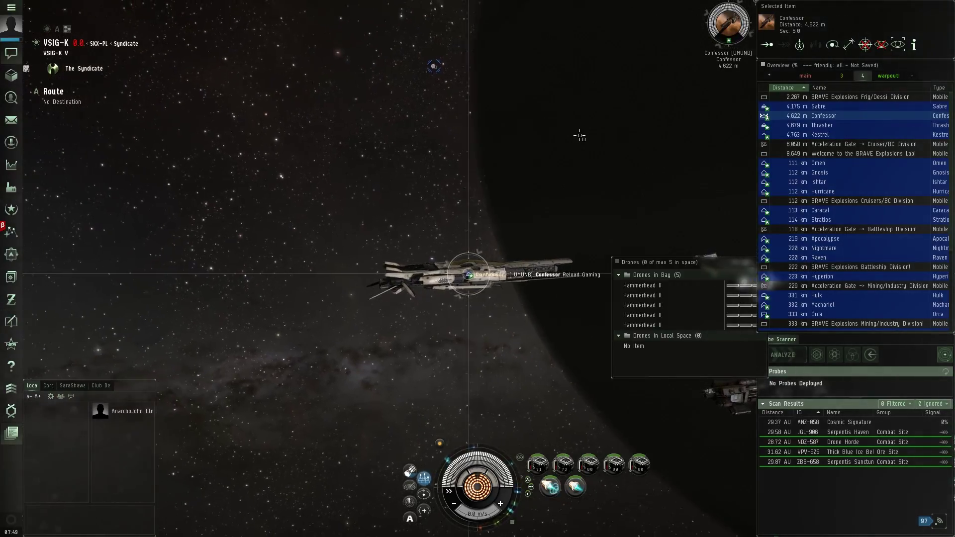
{"action": "left_click", "coordinate": [540, 471]}
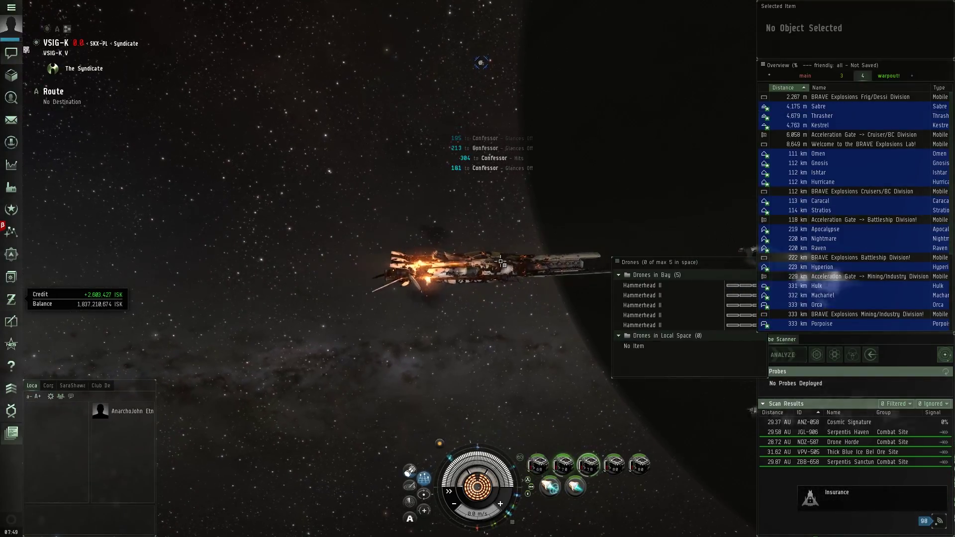
{"action": "scroll", "coordinate": [571, 234], "scroll_direction": "up", "scroll_amount": 5}
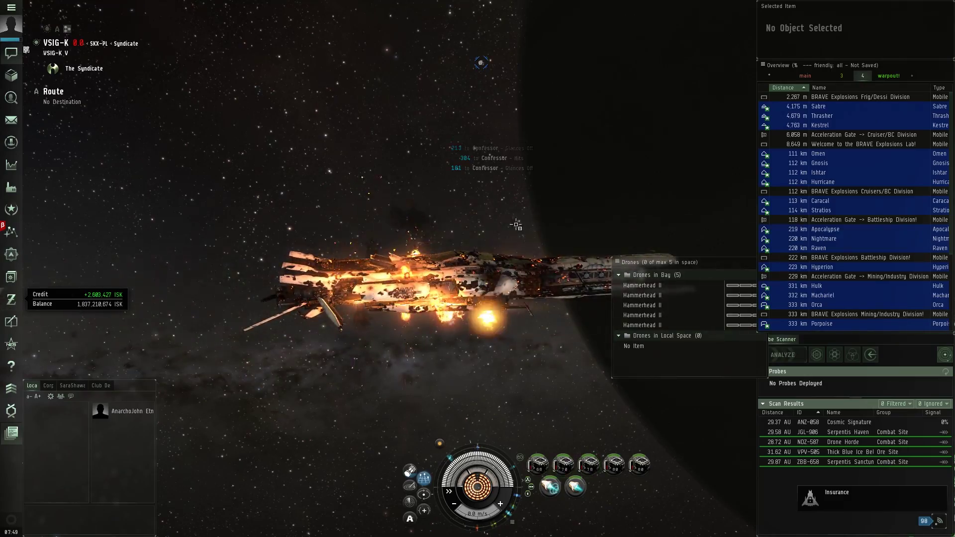
{"action": "left_click_drag", "start_coordinate": [405, 267], "coordinate": [518, 226]}
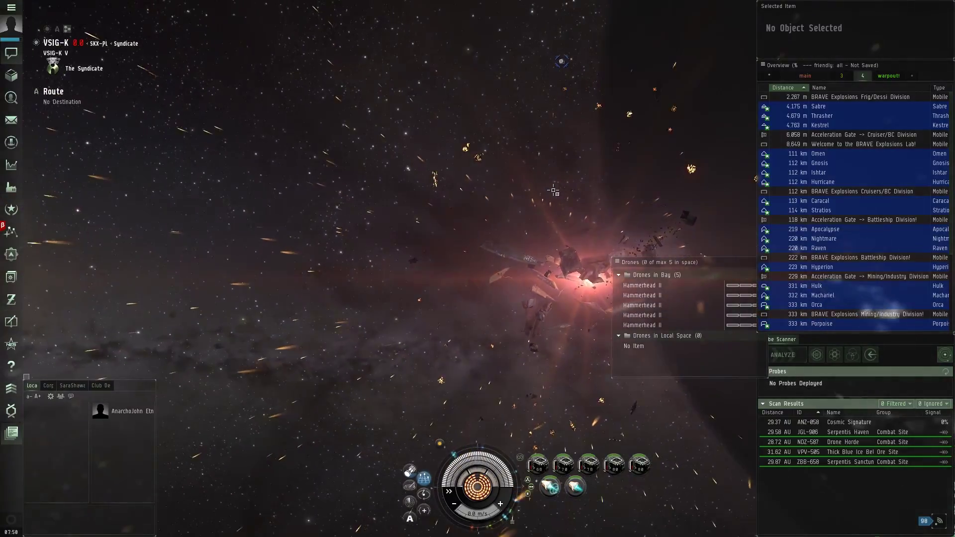
{"action": "left_click_drag", "start_coordinate": [589, 299], "coordinate": [561, 192]}
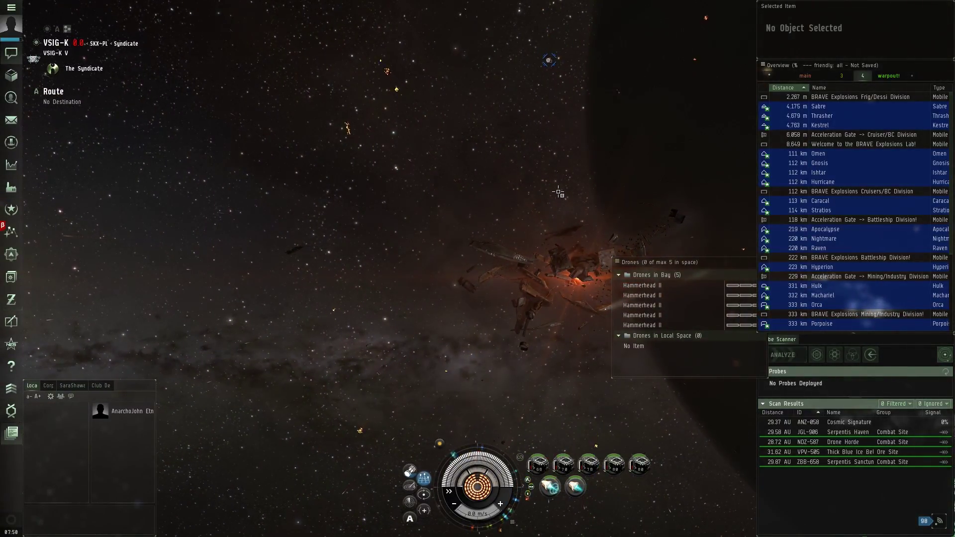
{"action": "mouse_move", "coordinate": [559, 193]}
{"action": "left_mouse_down"}
{"action": "mouse_move", "coordinate": [587, 193]}
{"action": "mouse_move", "coordinate": [559, 181]}
{"action": "mouse_move", "coordinate": [612, 156]}
{"action": "left_mouse_up"}
{"action": "left_click_drag", "start_coordinate": [544, 137], "coordinate": [639, 142]}
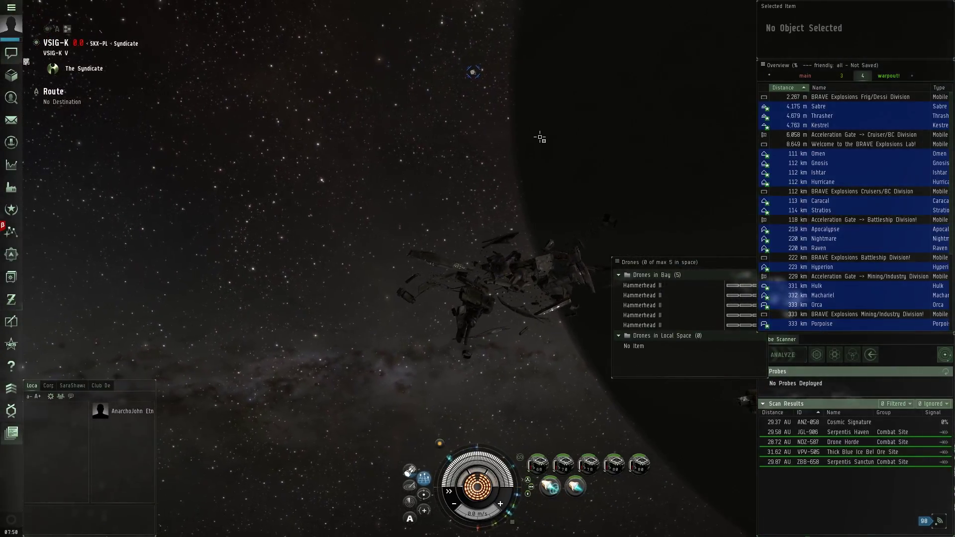
Reorient the camera around the own ship and fly toward the Cruisers/BC Division depot
{"action": "right_click", "coordinate": [667, 153]}
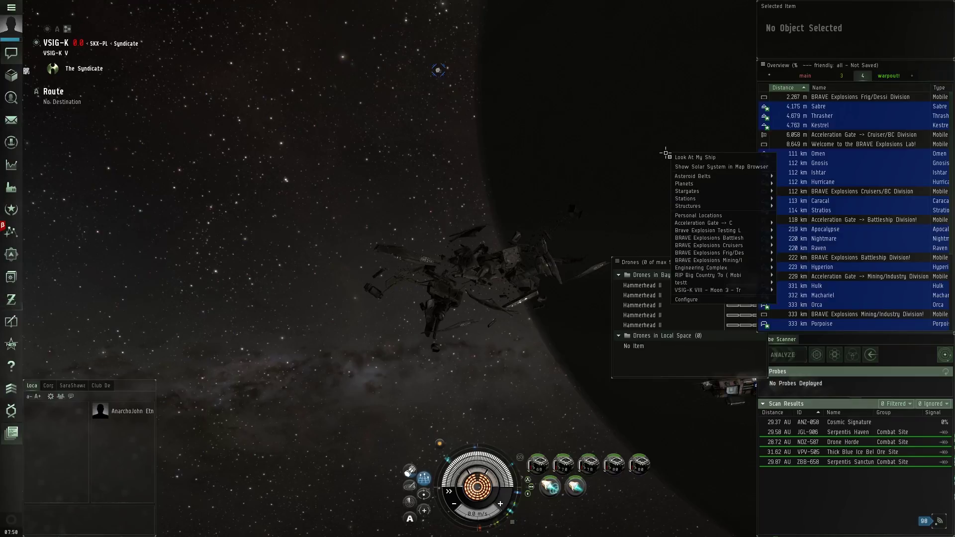
{"action": "left_click", "coordinate": [694, 158]}
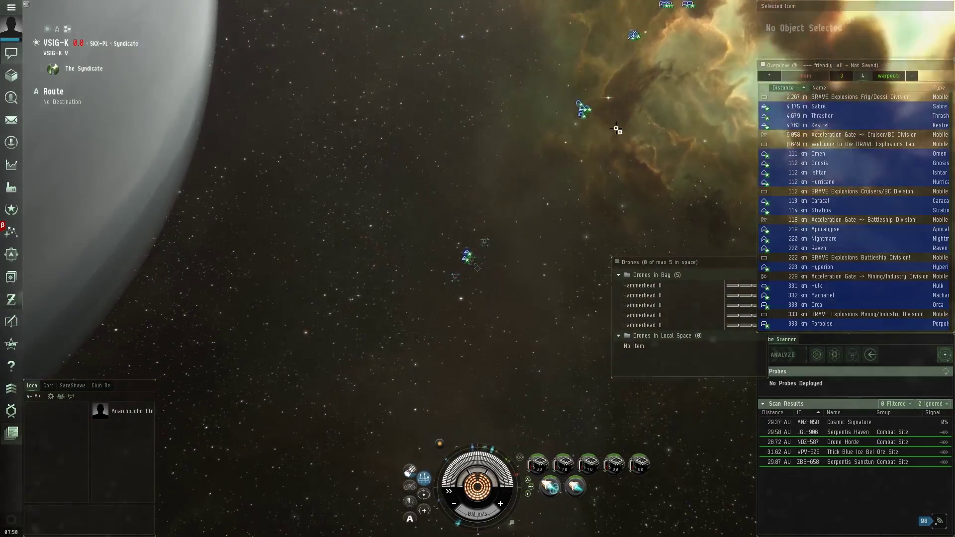
{"action": "left_click_drag", "start_coordinate": [629, 114], "coordinate": [591, 139]}
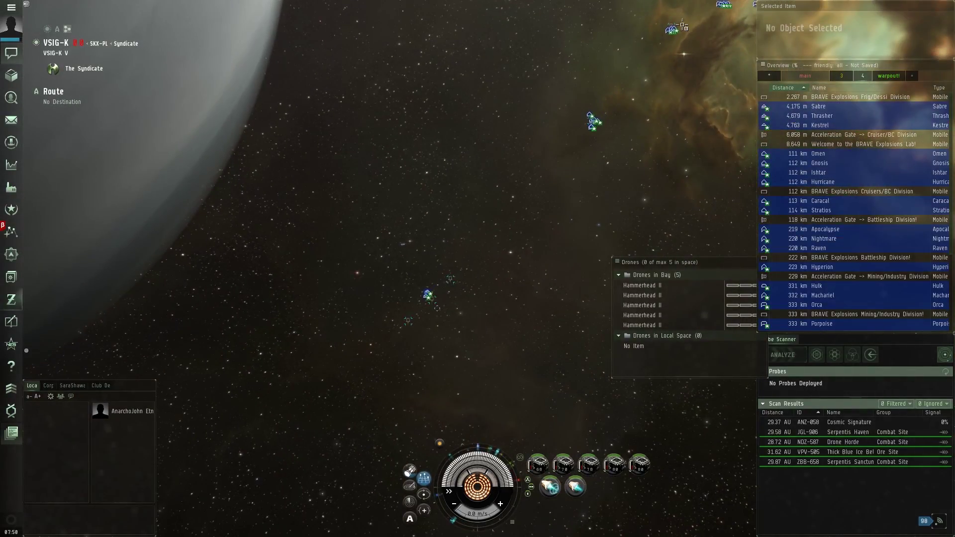
{"action": "left_click_drag", "start_coordinate": [682, 25], "coordinate": [588, 49]}
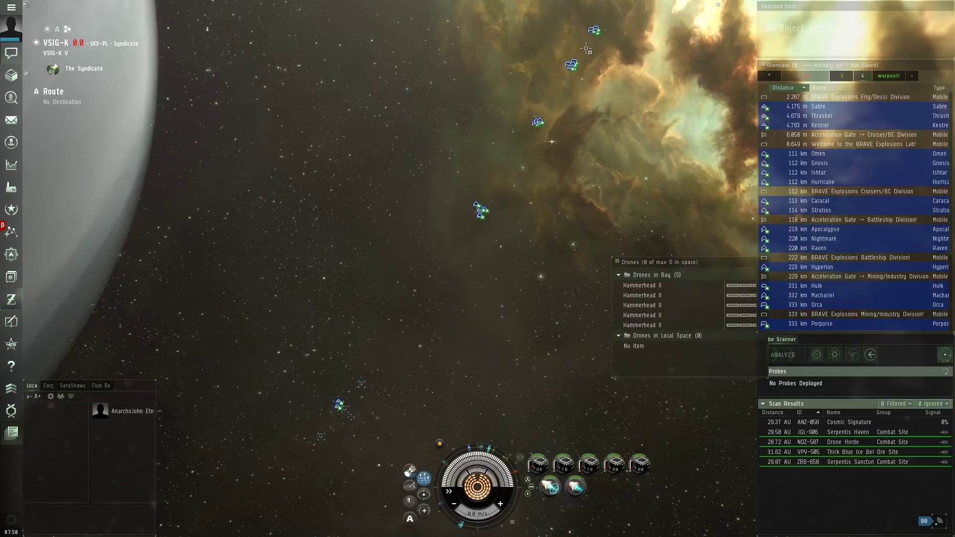
{"action": "left_click_drag", "start_coordinate": [590, 89], "coordinate": [580, 39]}
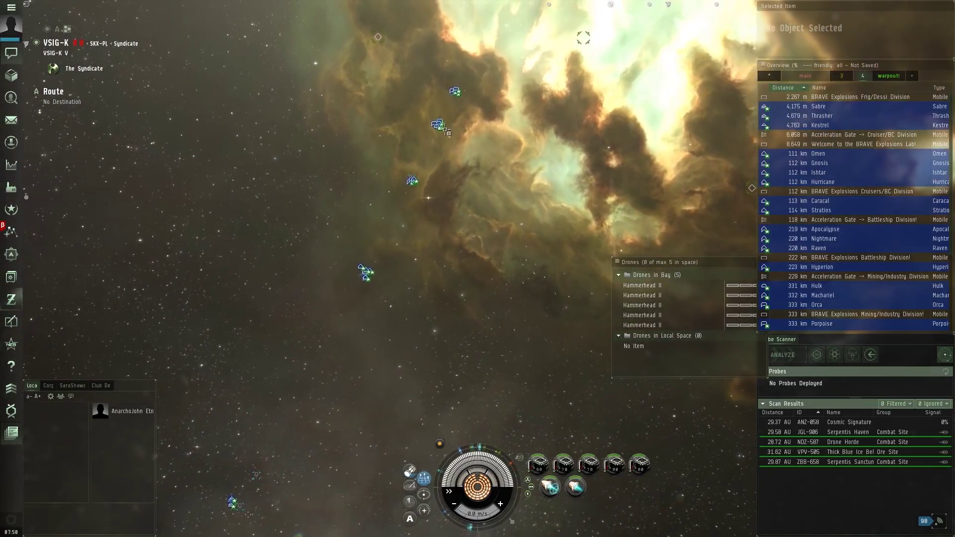
{"action": "right_click", "coordinate": [477, 245]}
{"action": "mouse_move", "coordinate": [448, 247]}
{"action": "left_mouse_down"}
{"action": "mouse_move", "coordinate": [546, 238]}
{"action": "mouse_move", "coordinate": [574, 127]}
{"action": "left_mouse_up"}
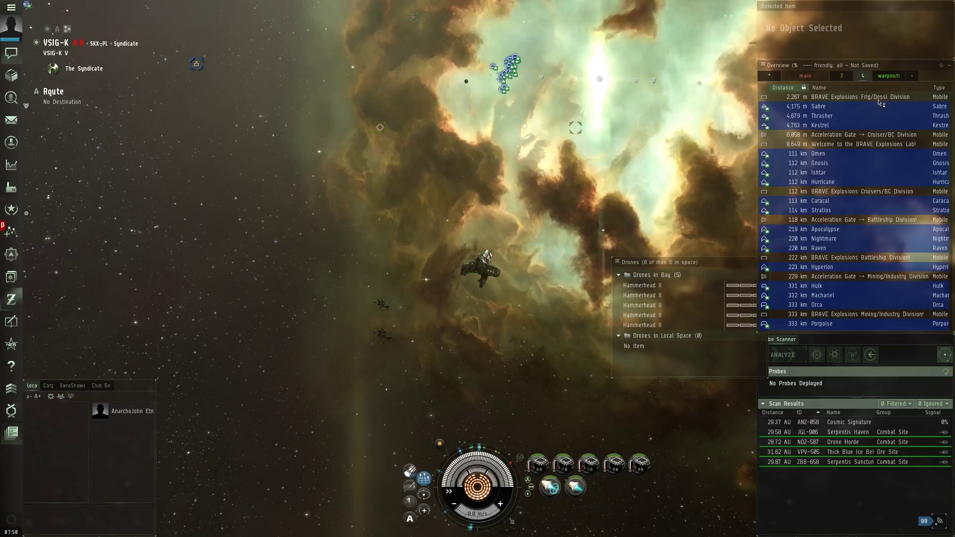
{"action": "left_click", "coordinate": [863, 191]}
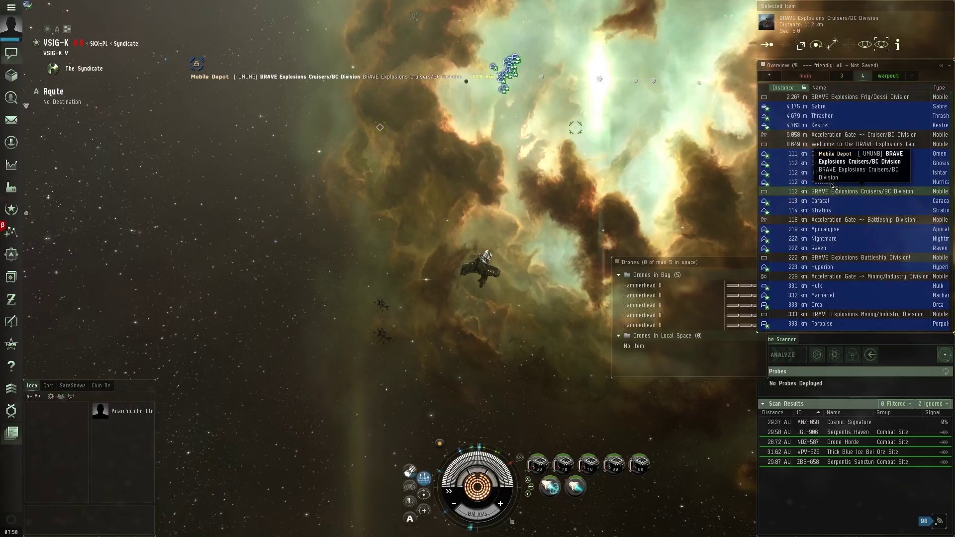
{"action": "left_click", "coordinate": [767, 45]}
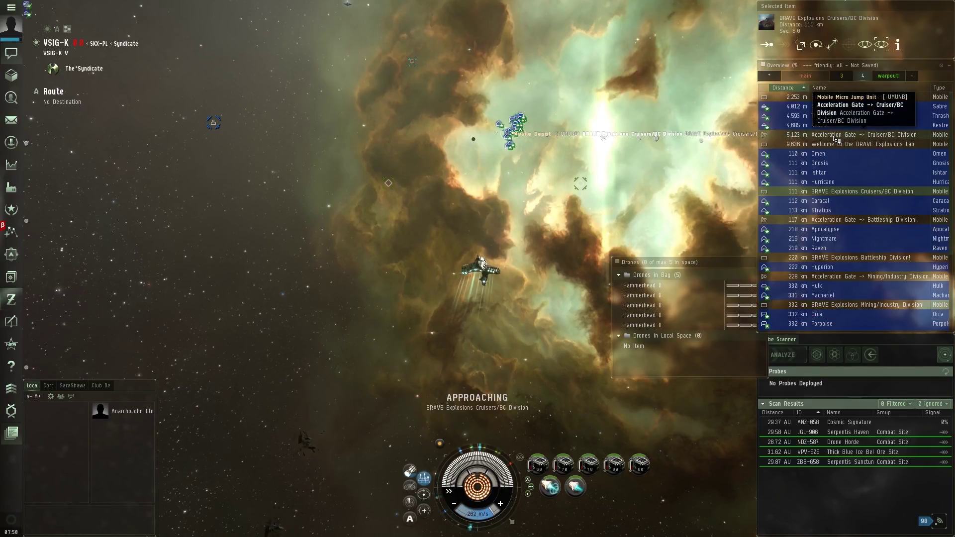
Micro-jump through the Cruiser/BC acceleration gate and list the friendly ships there
{"action": "right_click", "coordinate": [835, 135]}
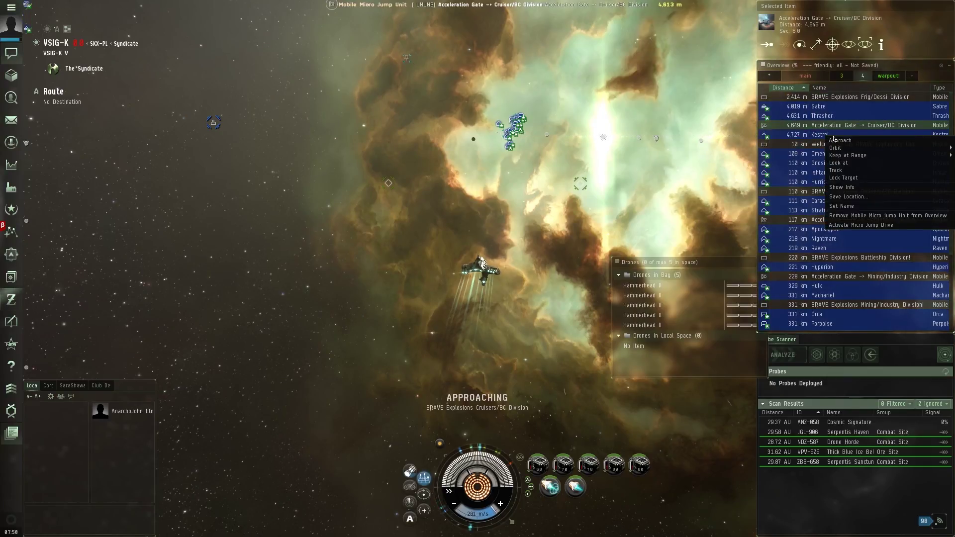
{"action": "left_click", "coordinate": [872, 225]}
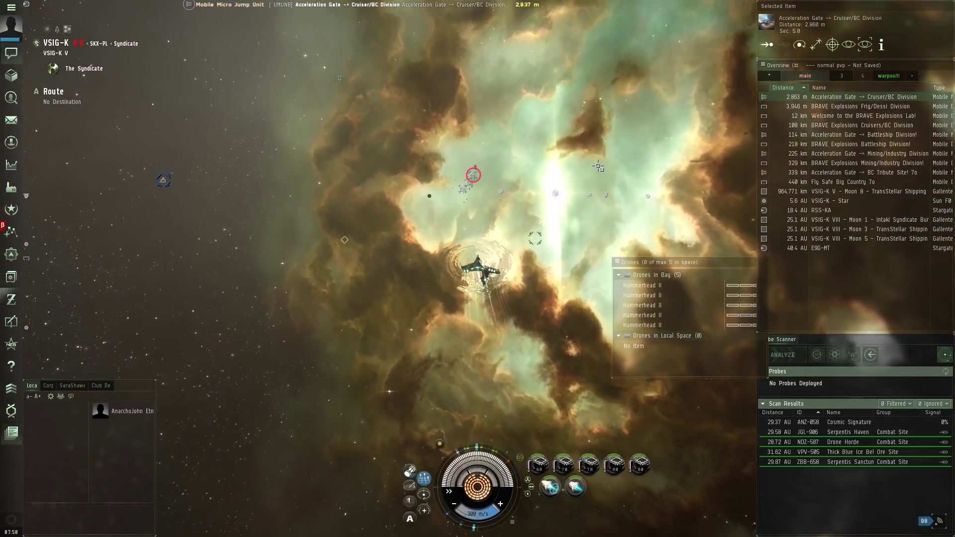
{"action": "mouse_move", "coordinate": [663, 134]}
{"action": "left_mouse_down"}
{"action": "mouse_move", "coordinate": [520, 378]}
{"action": "mouse_move", "coordinate": [492, 375]}
{"action": "mouse_move", "coordinate": [459, 418]}
{"action": "left_mouse_up"}
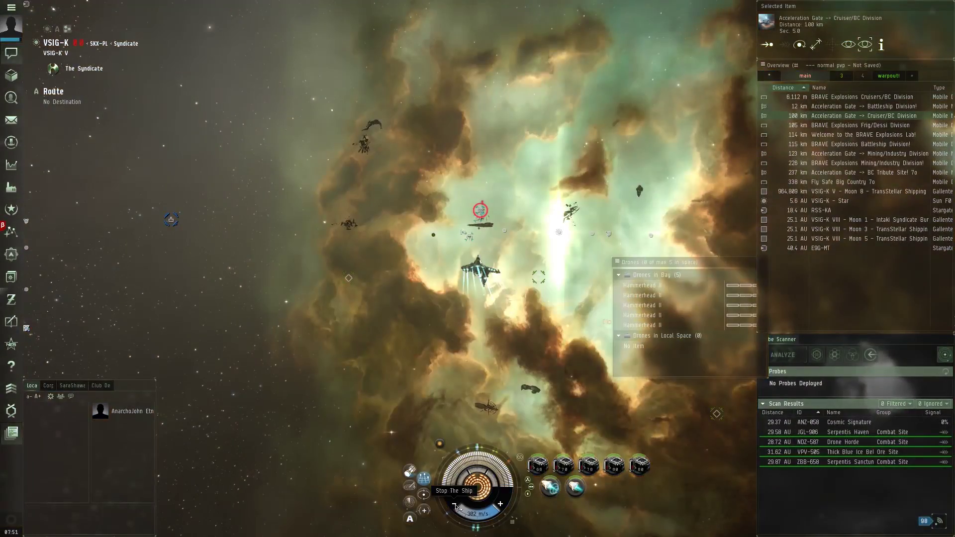
{"action": "left_click", "coordinate": [862, 76]}
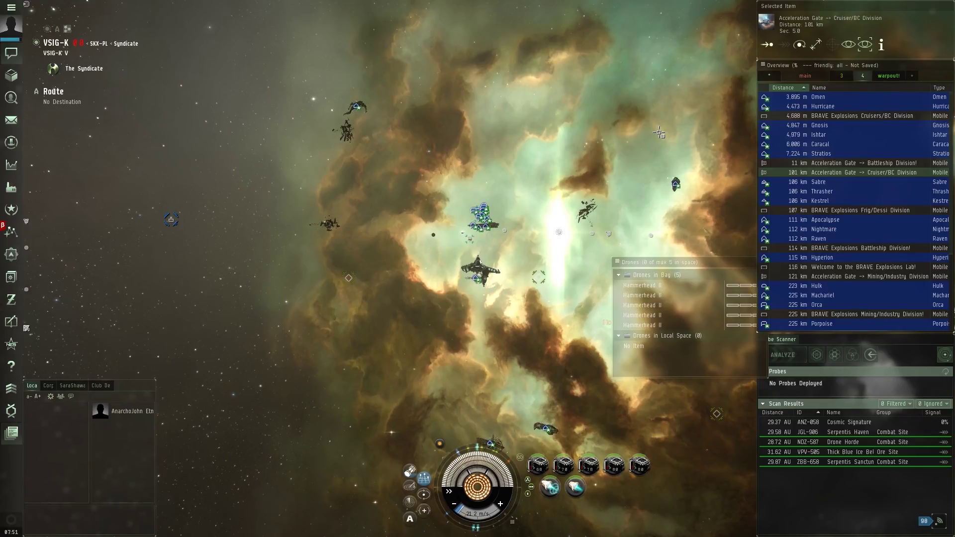
Select the Omen, point the camera at it, and follow its explosion
{"action": "left_click", "coordinate": [821, 98]}
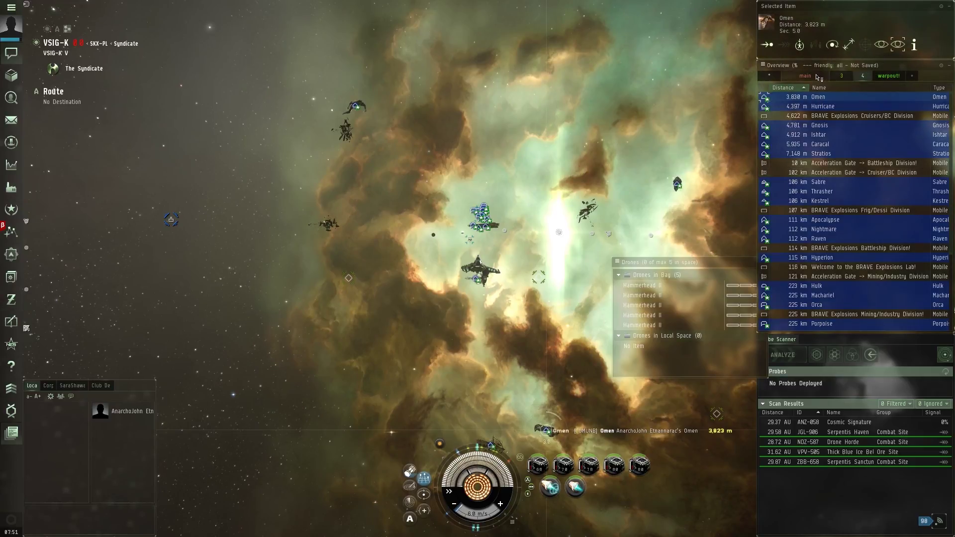
{"action": "left_click", "coordinate": [881, 45]}
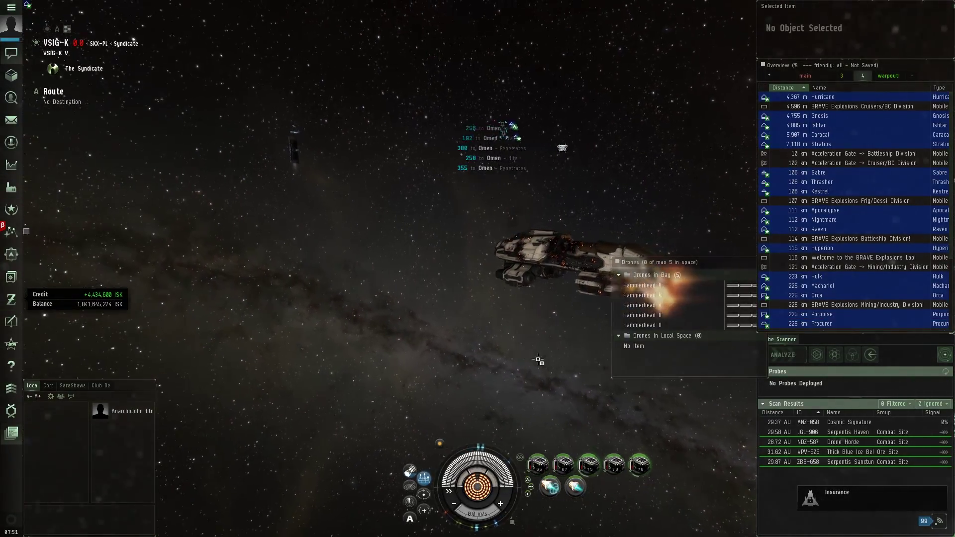
{"action": "left_click_drag", "start_coordinate": [561, 343], "coordinate": [503, 242]}
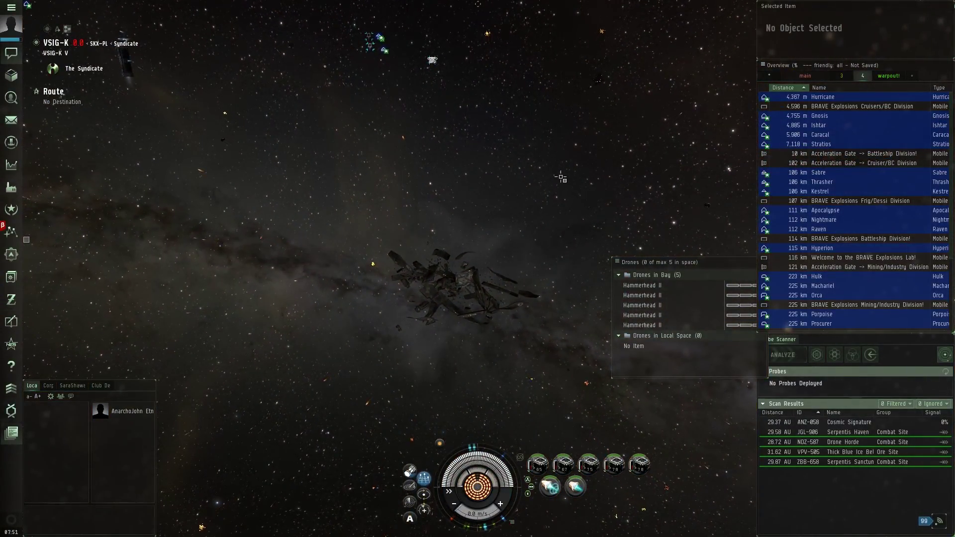
Select the Ishtar, point the camera at it, and open fire until it explodes
{"action": "left_click", "coordinate": [819, 126]}
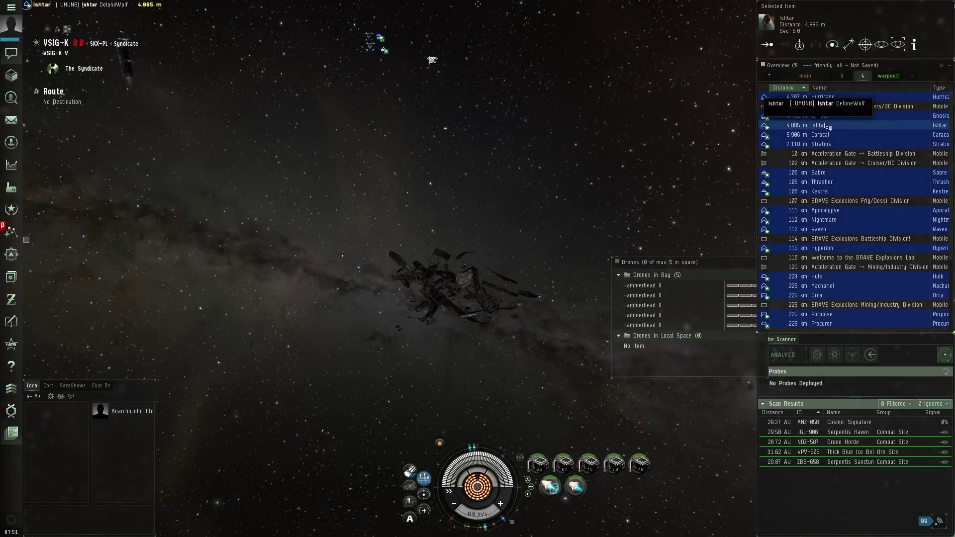
{"action": "left_click", "coordinate": [883, 45]}
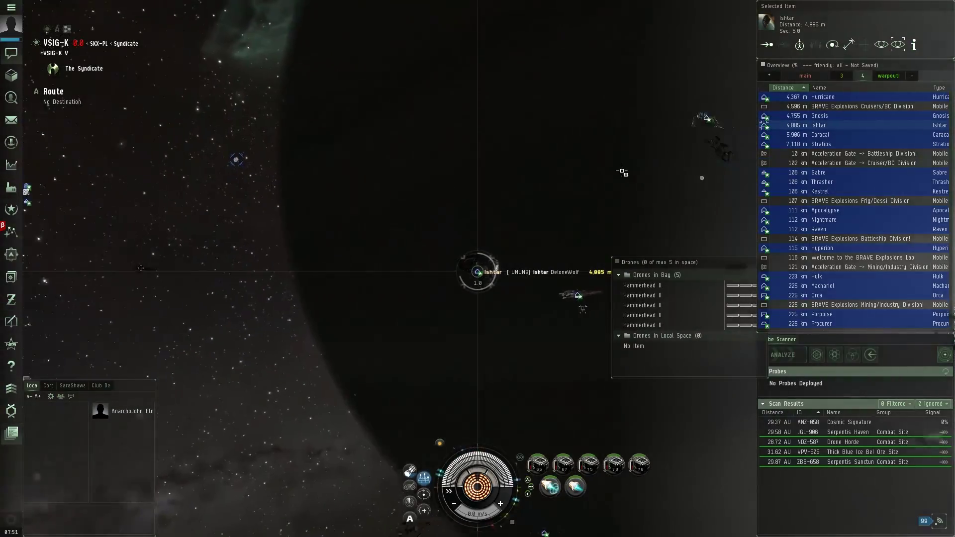
{"action": "left_click_drag", "start_coordinate": [622, 172], "coordinate": [698, 229]}
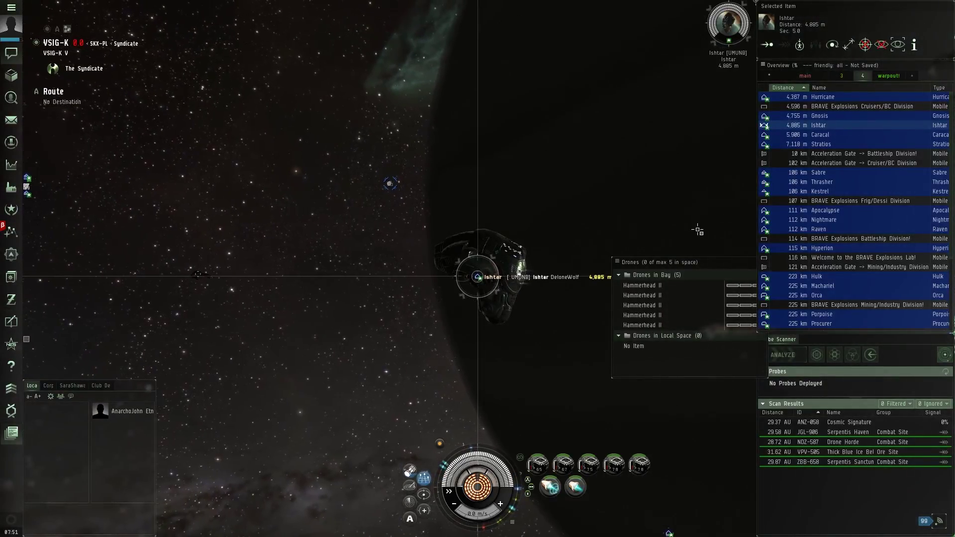
{"action": "left_click", "coordinate": [565, 471]}
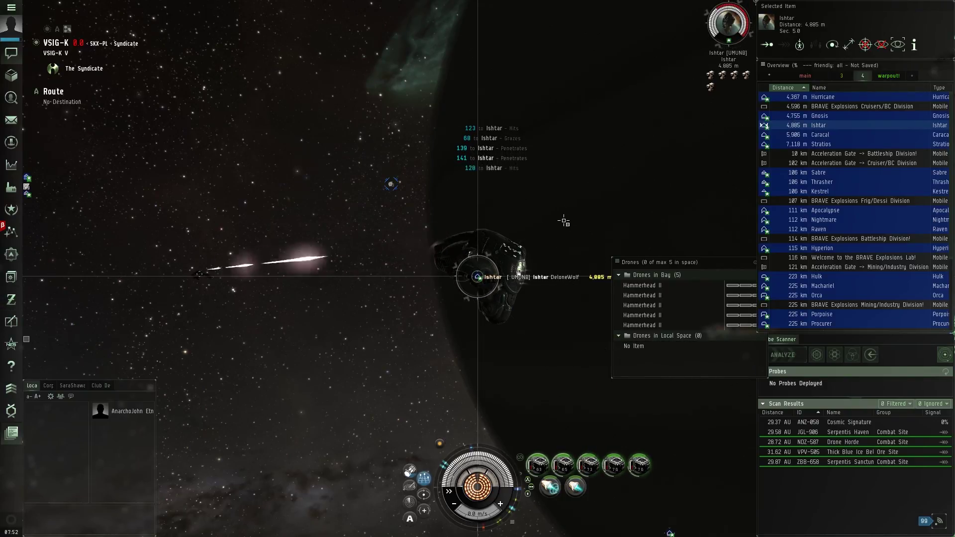
{"action": "left_click_drag", "start_coordinate": [603, 350], "coordinate": [544, 240]}
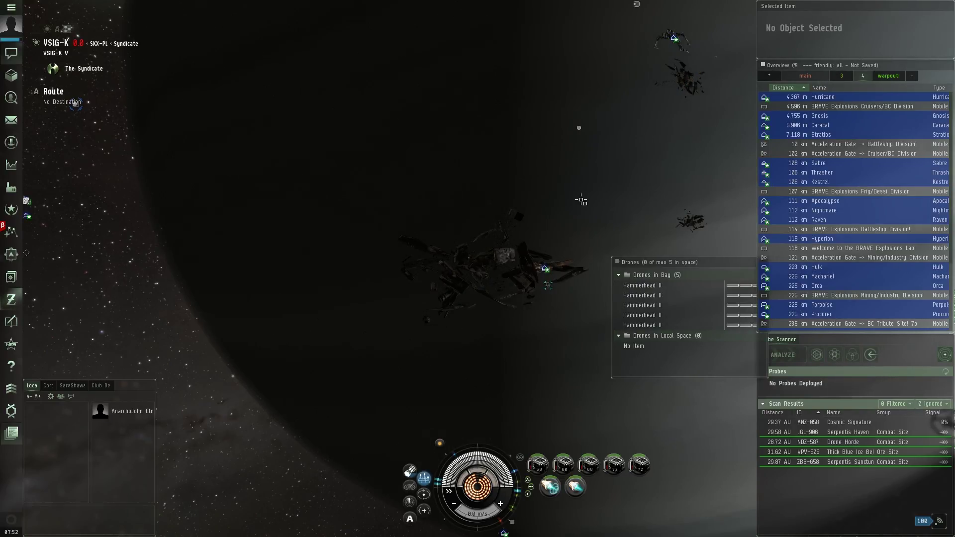
Select the Stratios, point the camera at it, and orbit to watch it explode
{"action": "left_click", "coordinate": [841, 136]}
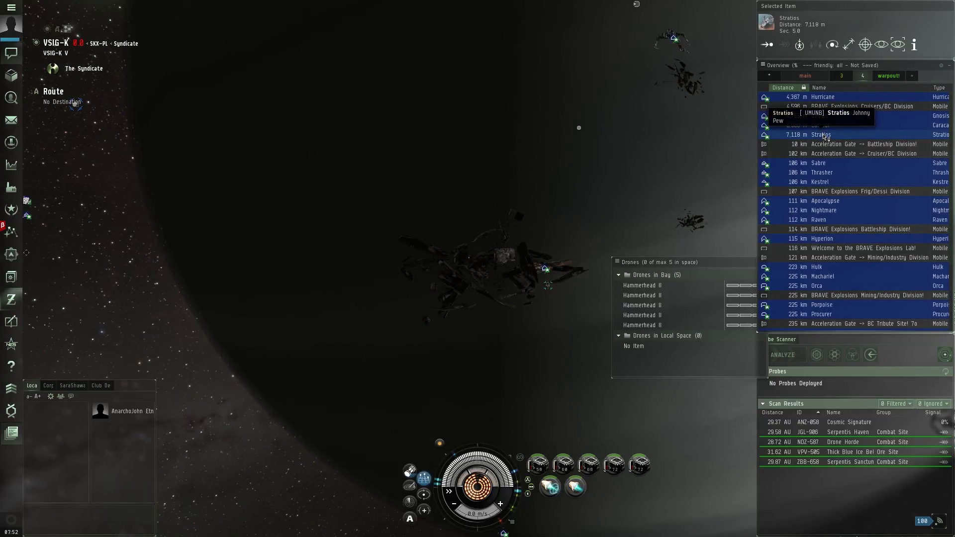
{"action": "left_click", "coordinate": [881, 45]}
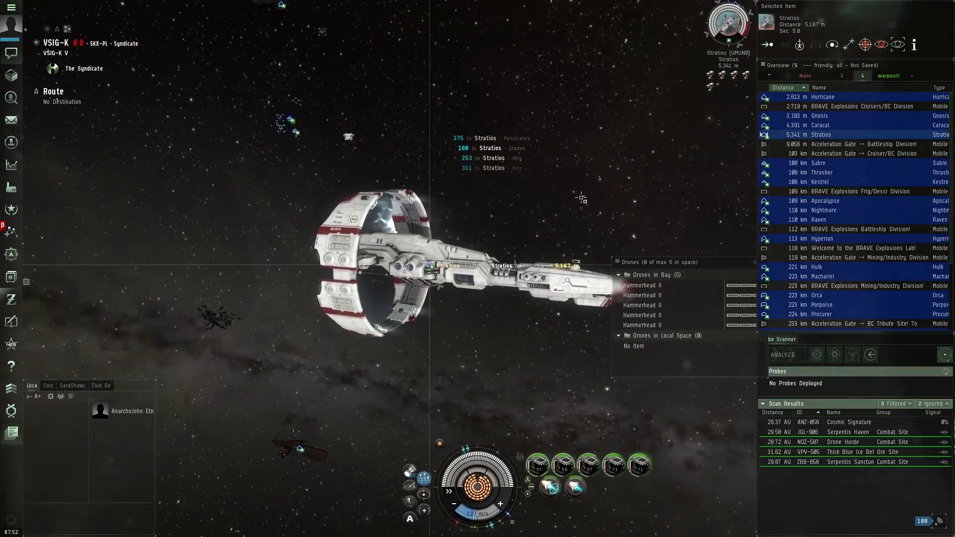
{"action": "mouse_move", "coordinate": [598, 199]}
{"action": "left_mouse_down"}
{"action": "mouse_move", "coordinate": [543, 199]}
{"action": "mouse_move", "coordinate": [587, 197]}
{"action": "left_mouse_up"}
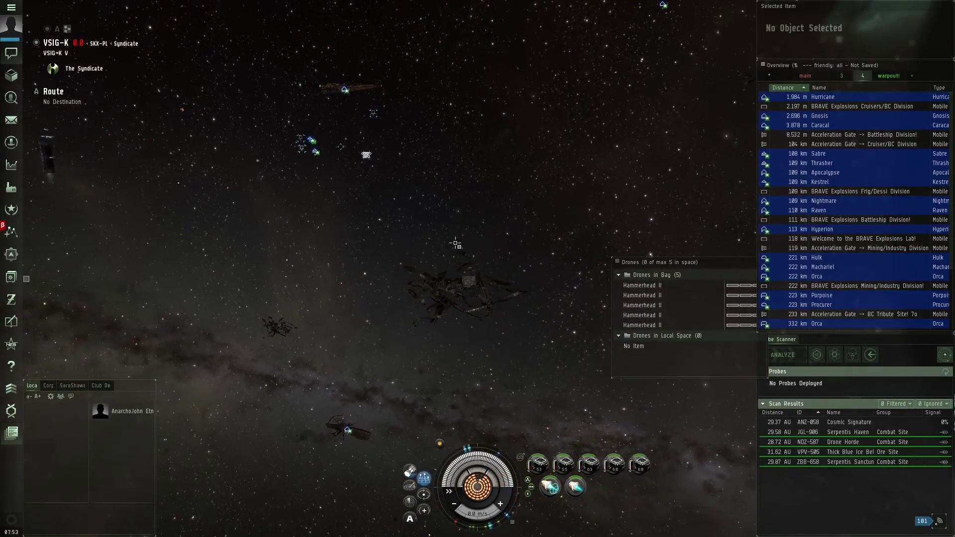
{"action": "left_click_drag", "start_coordinate": [440, 243], "coordinate": [456, 244]}
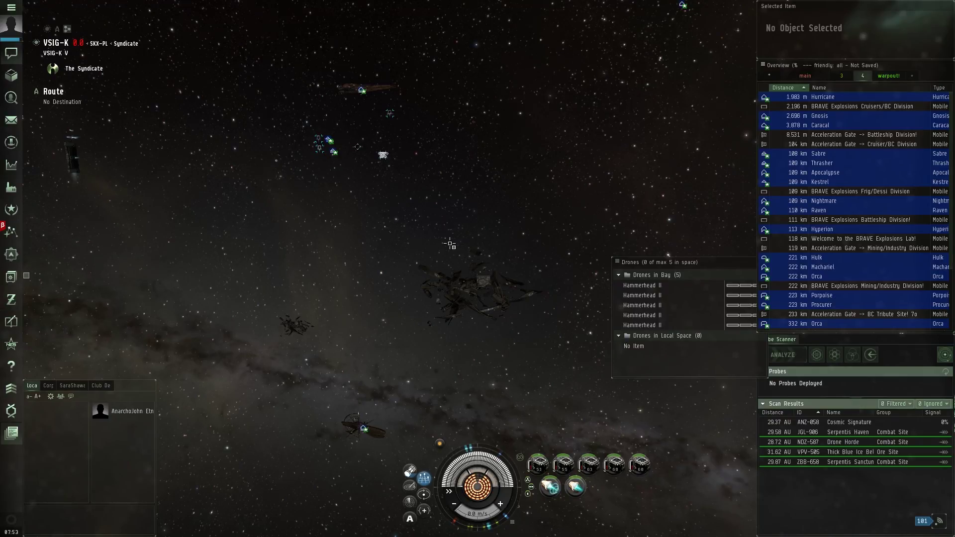
Select the Gnosis, point the camera at it, and orbit while the blasters destroy it
{"action": "left_click", "coordinate": [813, 116]}
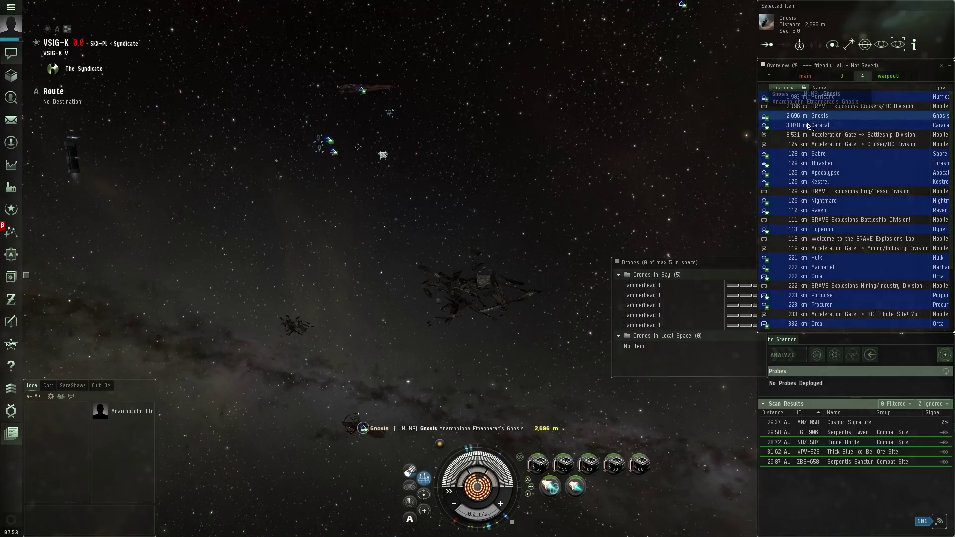
{"action": "left_click", "coordinate": [881, 47]}
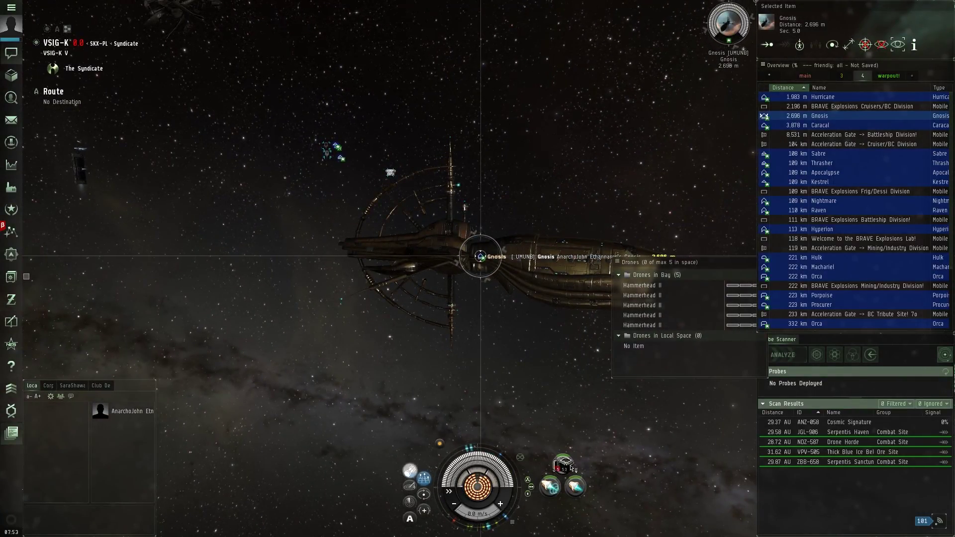
{"action": "left_click_drag", "start_coordinate": [572, 468], "coordinate": [535, 467]}
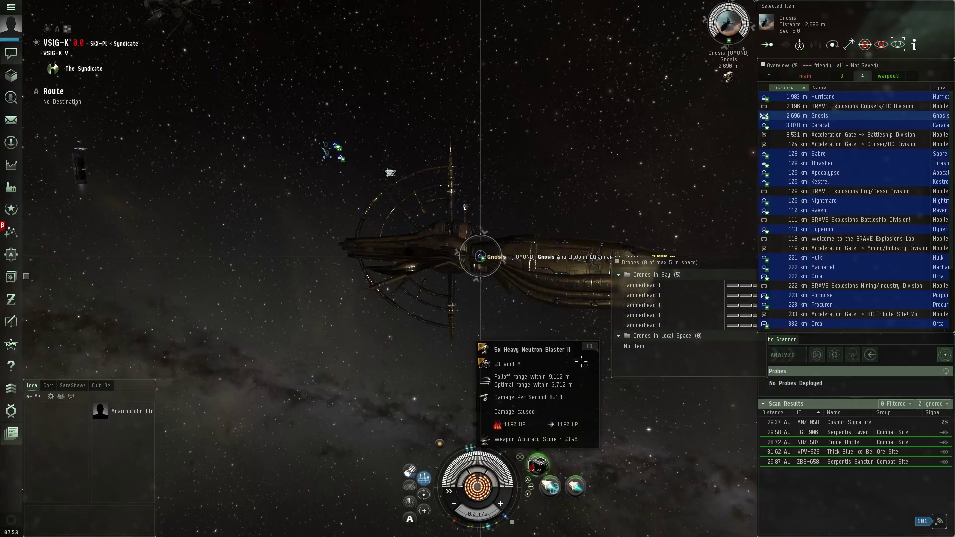
{"action": "mouse_move", "coordinate": [660, 167]}
{"action": "left_mouse_down"}
{"action": "mouse_move", "coordinate": [548, 170]}
{"action": "mouse_move", "coordinate": [650, 176]}
{"action": "left_mouse_up"}
{"action": "scroll", "coordinate": [642, 175], "scroll_direction": "up", "scroll_amount": 5}
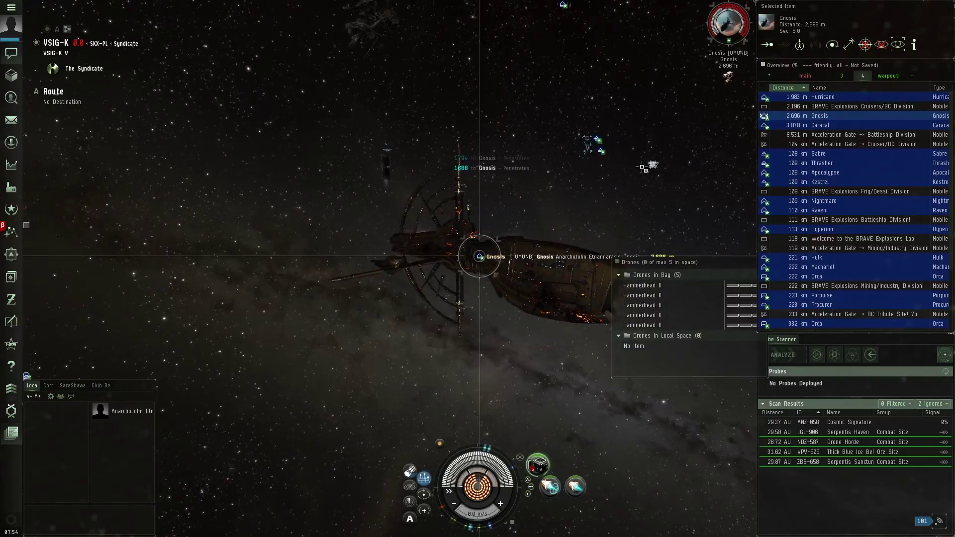
{"action": "mouse_move", "coordinate": [643, 166]}
{"action": "left_mouse_down"}
{"action": "mouse_move", "coordinate": [602, 161]}
{"action": "mouse_move", "coordinate": [652, 165]}
{"action": "mouse_move", "coordinate": [610, 194]}
{"action": "left_mouse_up"}
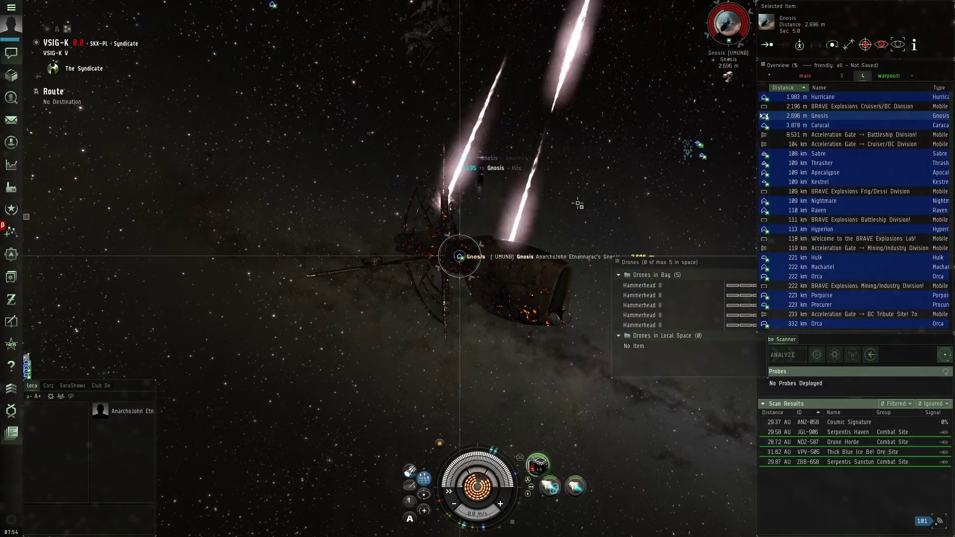
{"action": "left_click_drag", "start_coordinate": [563, 200], "coordinate": [554, 204]}
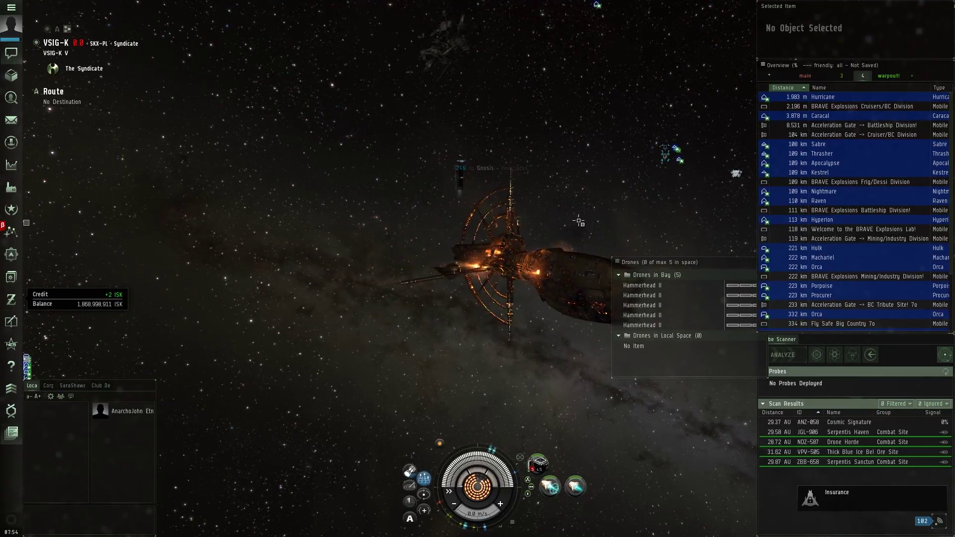
{"action": "mouse_move", "coordinate": [579, 220]}
{"action": "left_mouse_down"}
{"action": "mouse_move", "coordinate": [674, 230]}
{"action": "mouse_move", "coordinate": [526, 315]}
{"action": "left_mouse_up"}
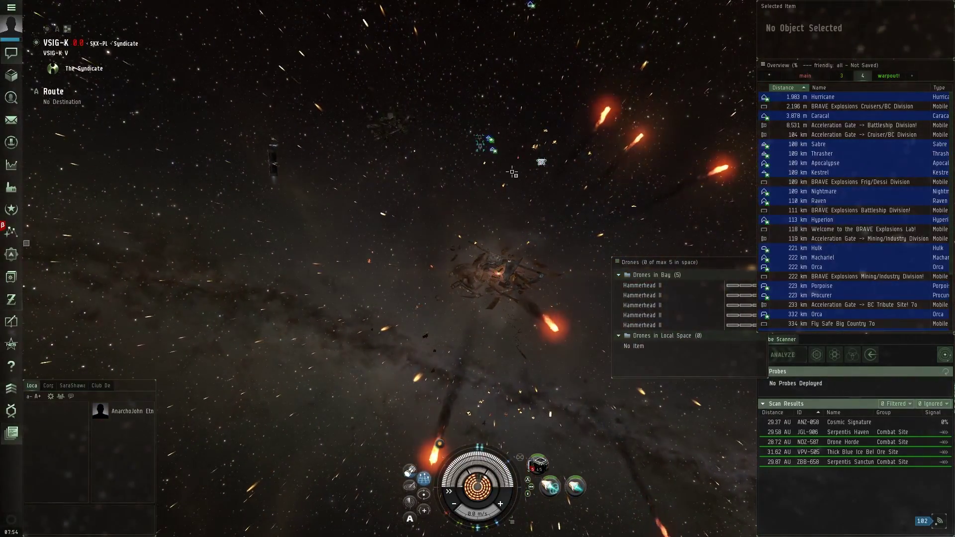
Recenter the camera, restore the full site list, and fly toward the Battleship Division depot
{"action": "right_click", "coordinate": [524, 185]}
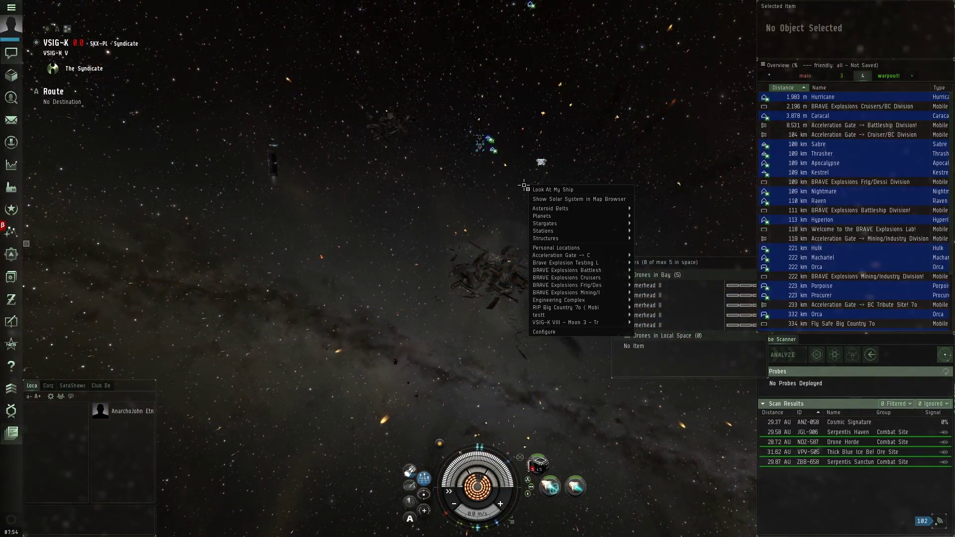
{"action": "left_click", "coordinate": [552, 190]}
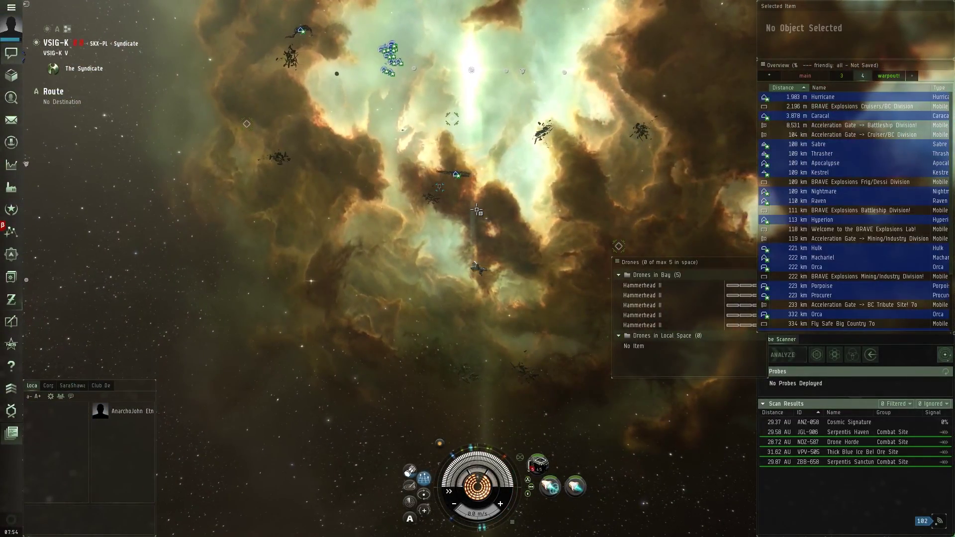
{"action": "left_click", "coordinate": [809, 76]}
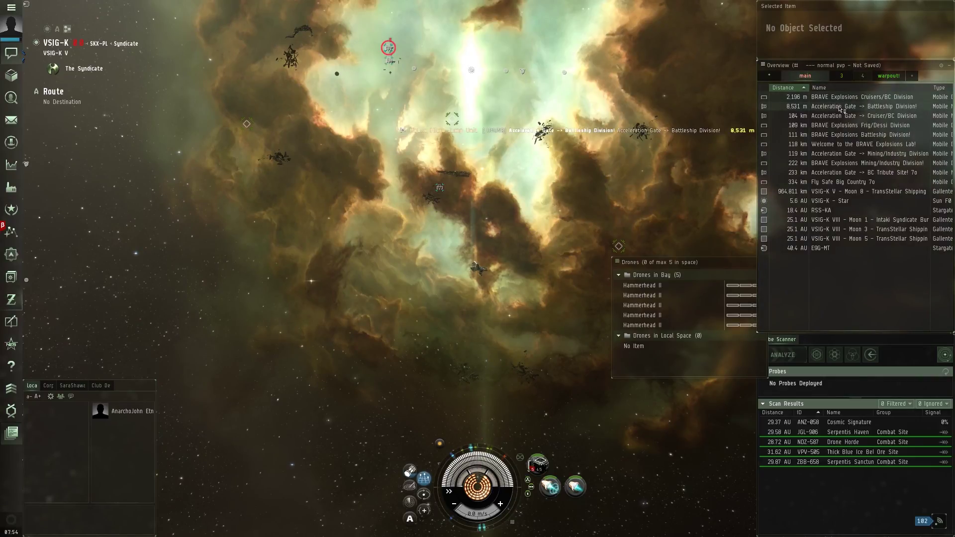
{"action": "double_click", "coordinate": [883, 134]}
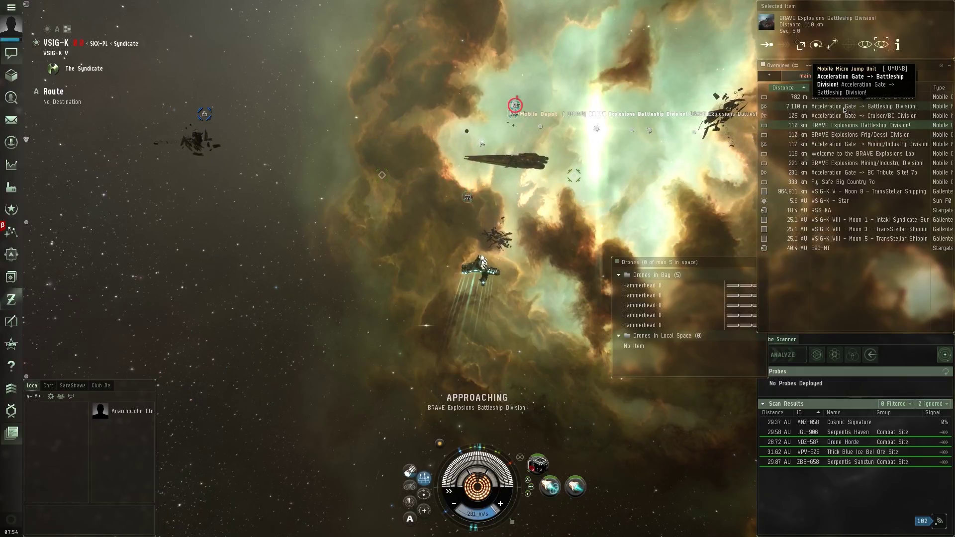
Micro-jump through the Battleship Division acceleration gate
{"action": "left_click", "coordinate": [843, 107]}
{"action": "right_click", "coordinate": [827, 109]}
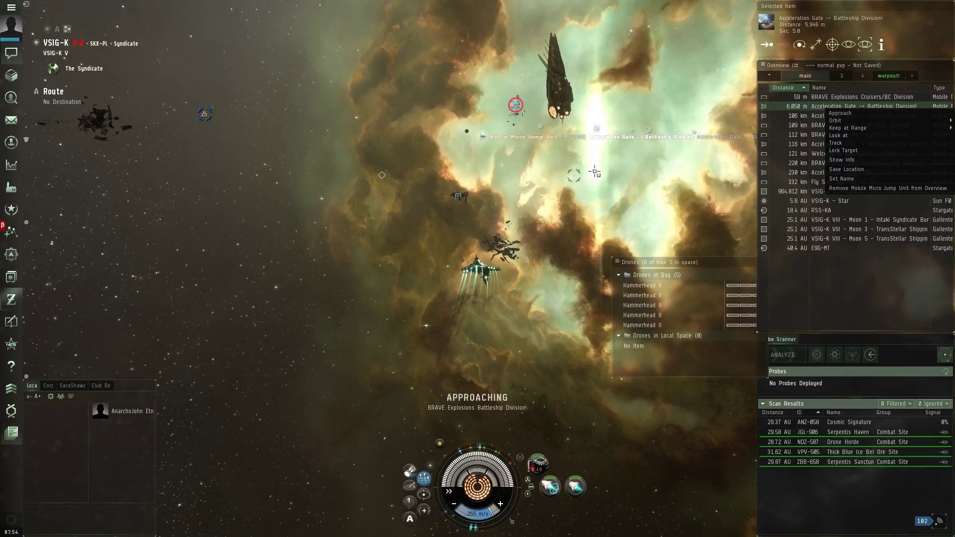
{"action": "left_click", "coordinate": [646, 179]}
{"action": "right_click", "coordinate": [821, 108]}
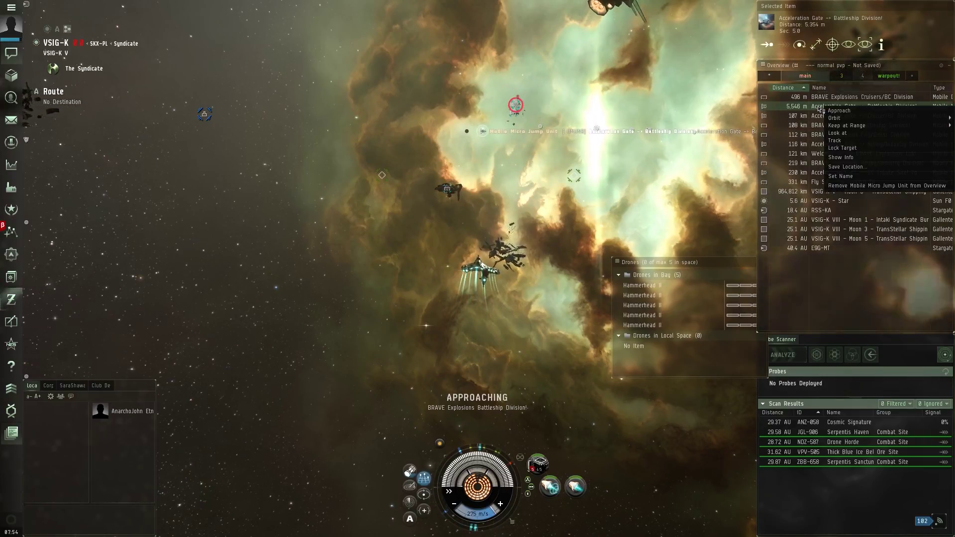
{"action": "left_click", "coordinate": [794, 116]}
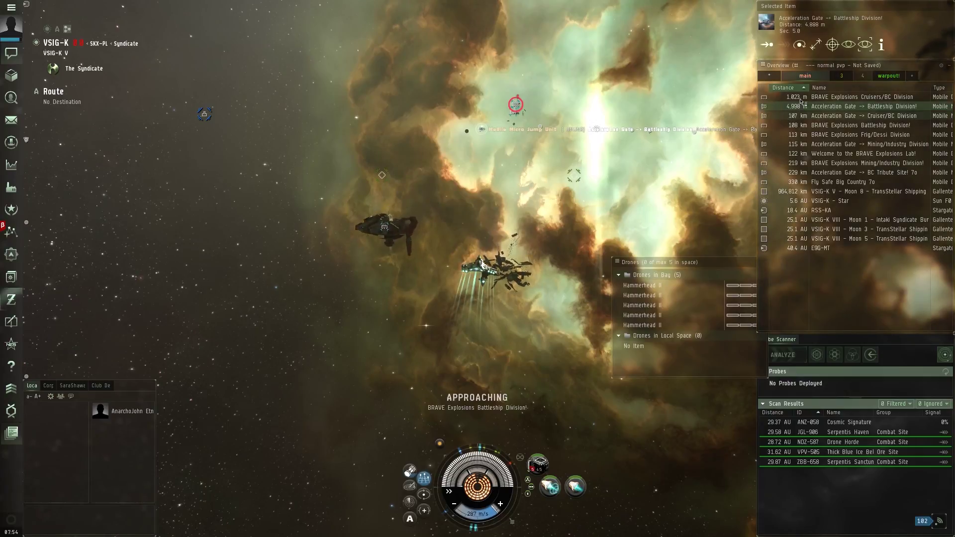
{"action": "right_click", "coordinate": [804, 110]}
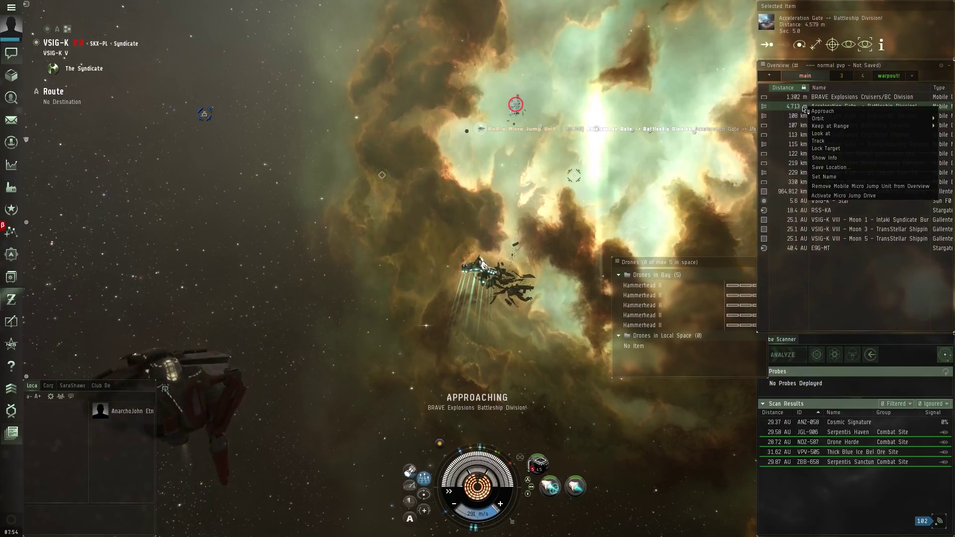
{"action": "left_click", "coordinate": [828, 194]}
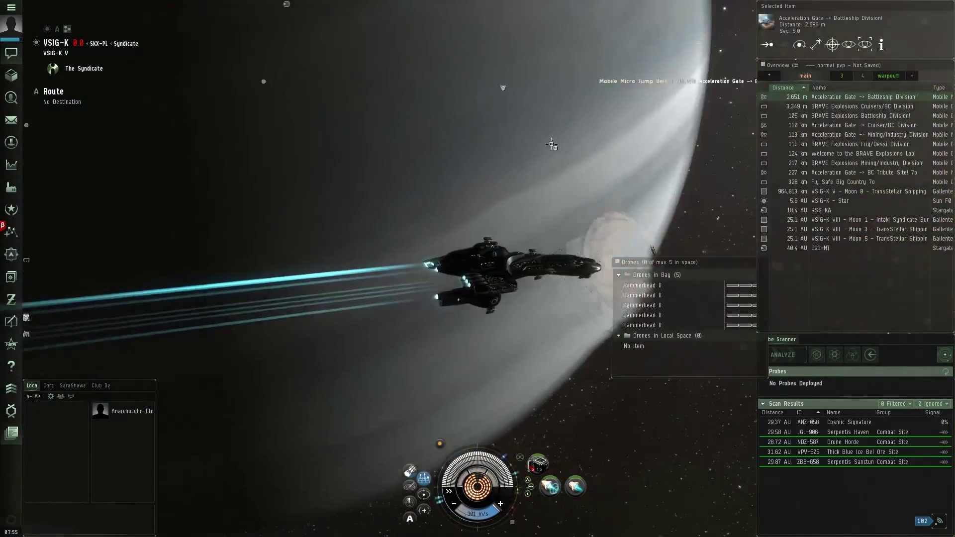
{"action": "mouse_move", "coordinate": [552, 144]}
{"action": "left_mouse_down"}
{"action": "mouse_move", "coordinate": [506, 178]}
{"action": "mouse_move", "coordinate": [568, 177]}
{"action": "left_mouse_up"}
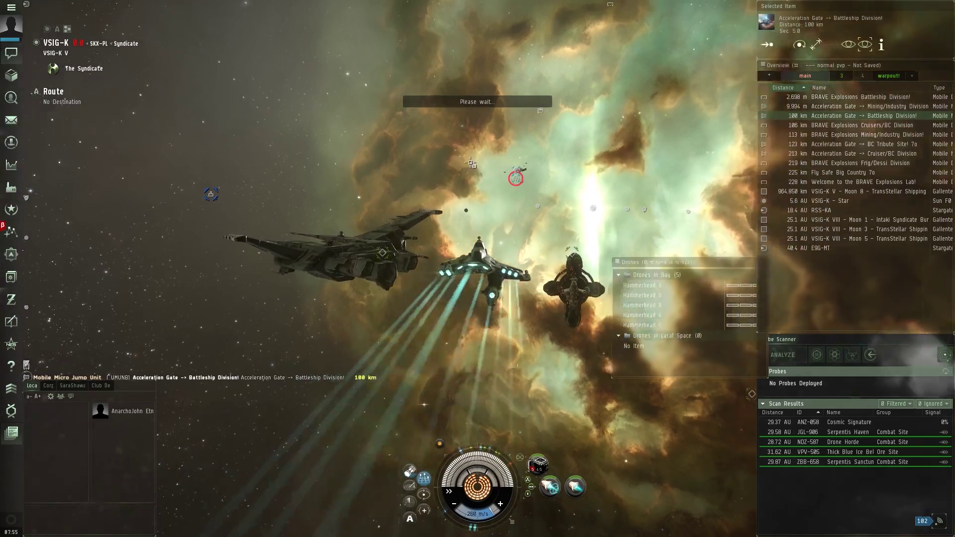
Select the Hyperion from friendly ships, look at it and orbit as it explodes
{"action": "left_click_drag", "start_coordinate": [577, 221], "coordinate": [312, 237]}
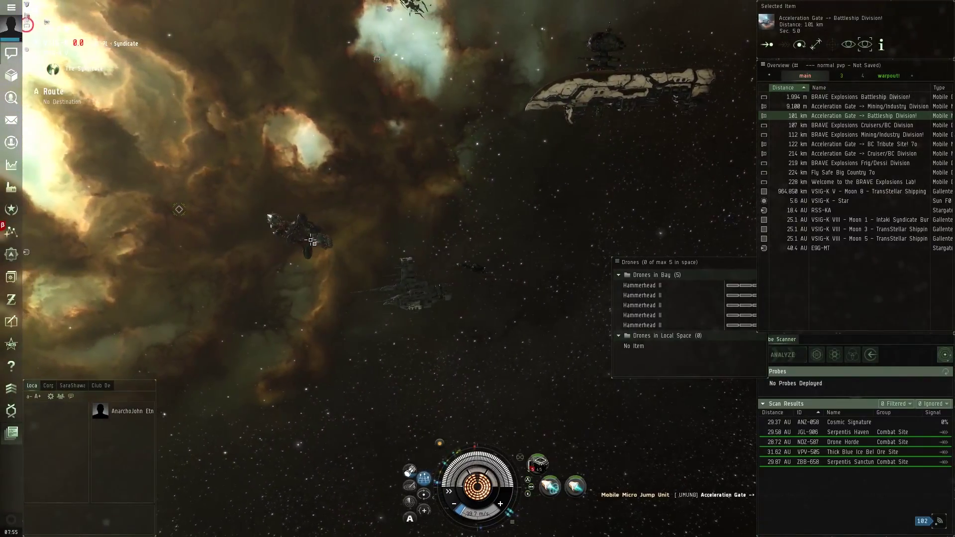
{"action": "left_click", "coordinate": [870, 77]}
{"action": "left_click", "coordinate": [830, 135]}
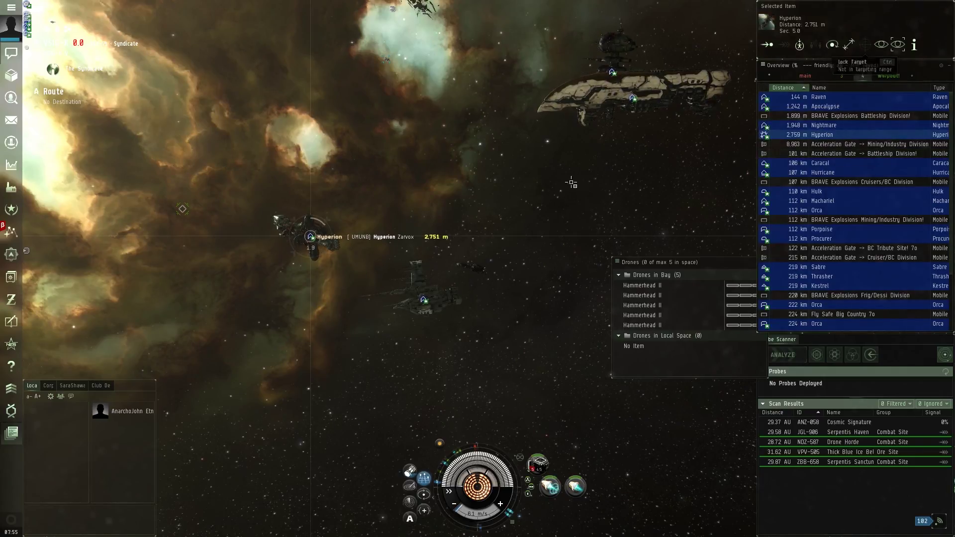
{"action": "left_click", "coordinate": [882, 44]}
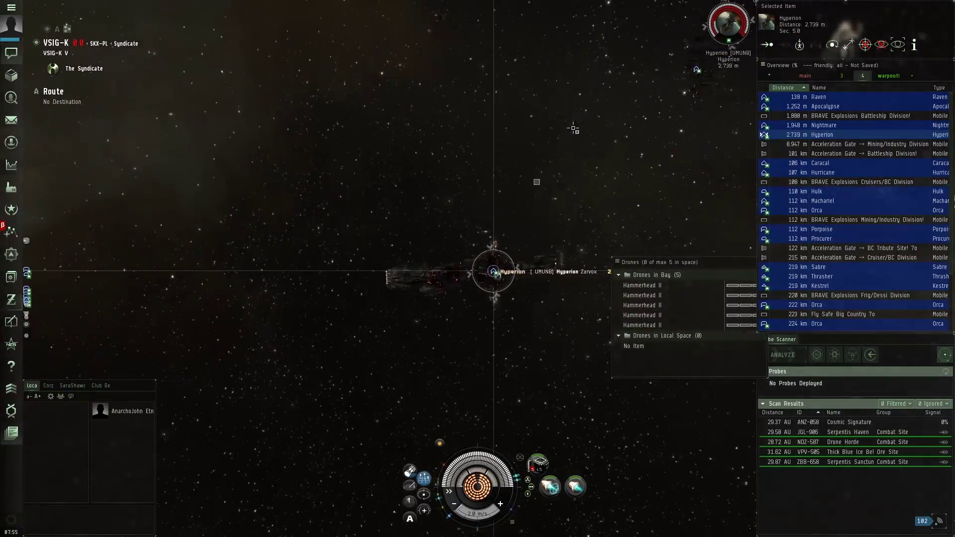
{"action": "mouse_move", "coordinate": [617, 133]}
{"action": "left_mouse_down"}
{"action": "mouse_move", "coordinate": [540, 469]}
{"action": "mouse_move", "coordinate": [467, 180]}
{"action": "mouse_move", "coordinate": [535, 192]}
{"action": "left_mouse_up"}
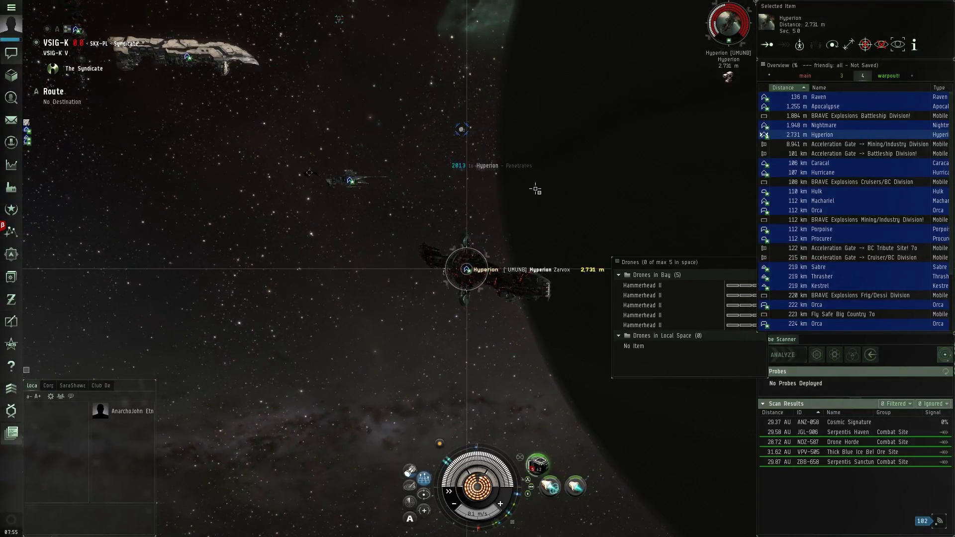
{"action": "scroll", "coordinate": [536, 188], "scroll_direction": "up", "scroll_amount": 5}
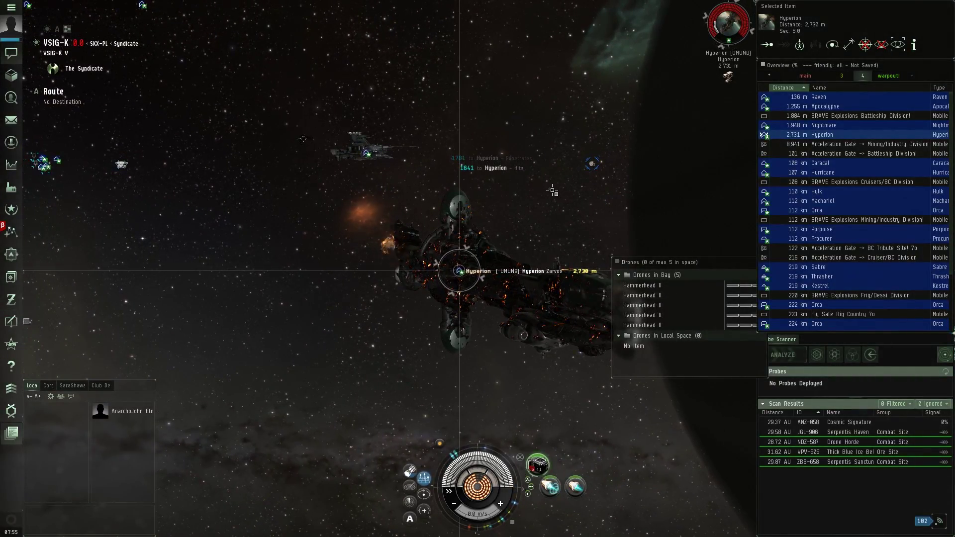
{"action": "left_click_drag", "start_coordinate": [550, 191], "coordinate": [610, 210]}
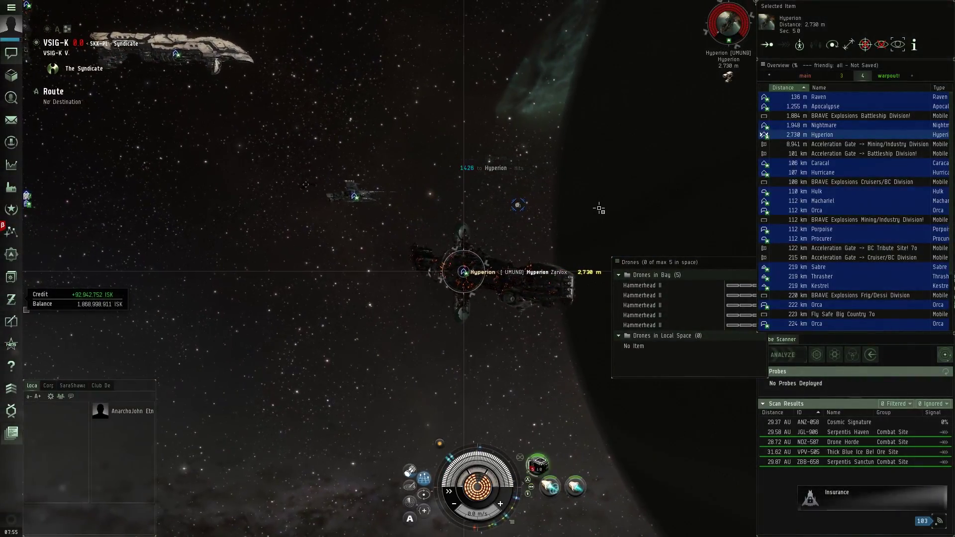
Select the Nightmare battleship and orbit close in while it is destroyed
{"action": "right_click", "coordinate": [582, 213]}
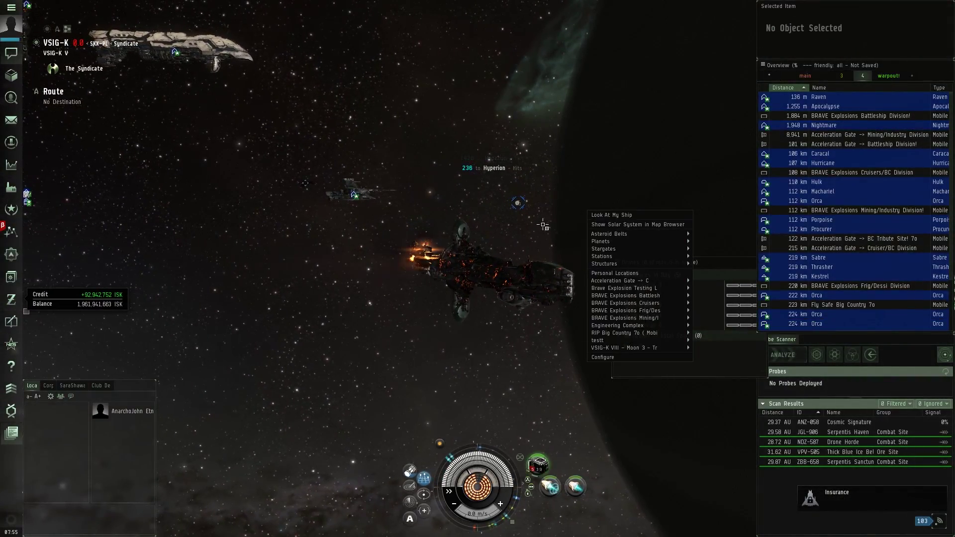
{"action": "mouse_move", "coordinate": [543, 225]}
{"action": "left_mouse_down"}
{"action": "mouse_move", "coordinate": [555, 244]}
{"action": "mouse_move", "coordinate": [448, 294]}
{"action": "left_mouse_up"}
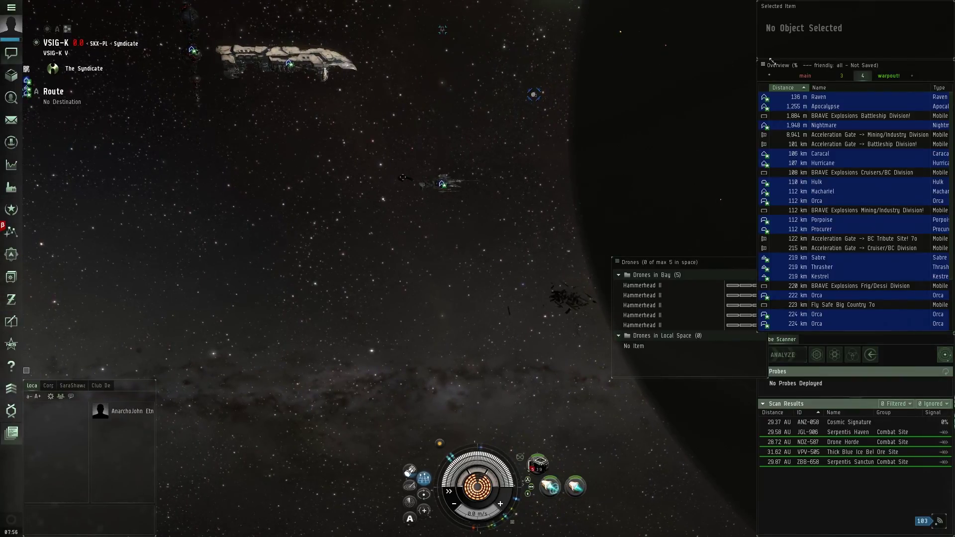
{"action": "left_click", "coordinate": [858, 125]}
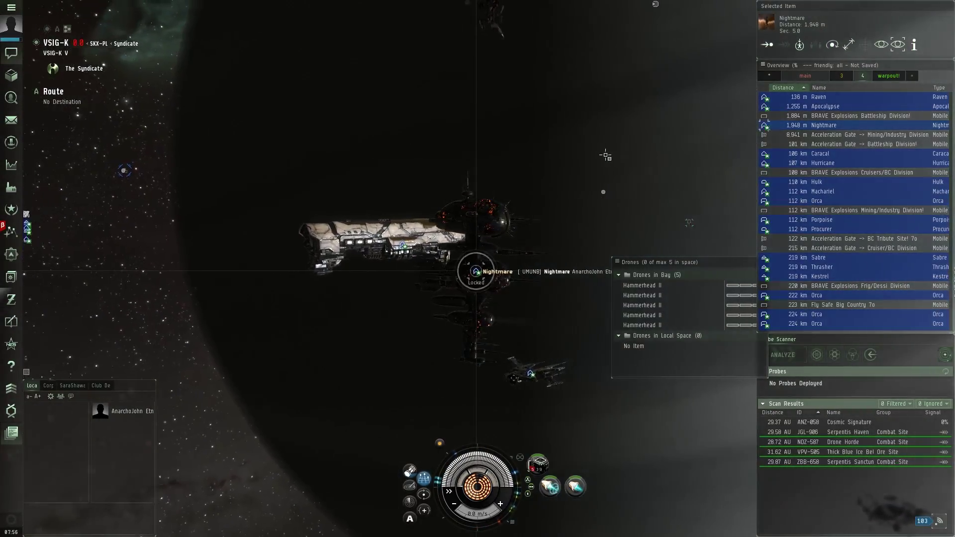
{"action": "left_click_drag", "start_coordinate": [627, 156], "coordinate": [548, 472]}
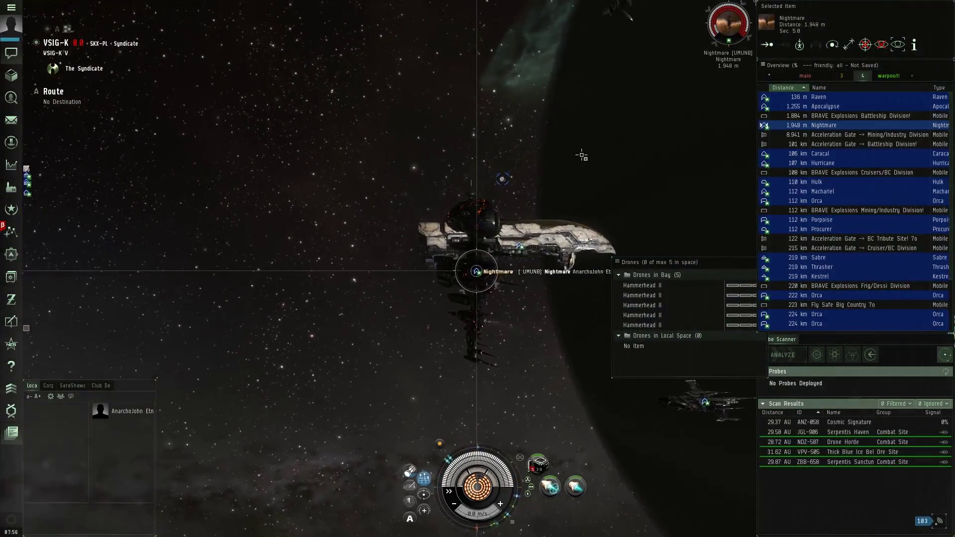
{"action": "left_click_drag", "start_coordinate": [525, 353], "coordinate": [480, 322]}
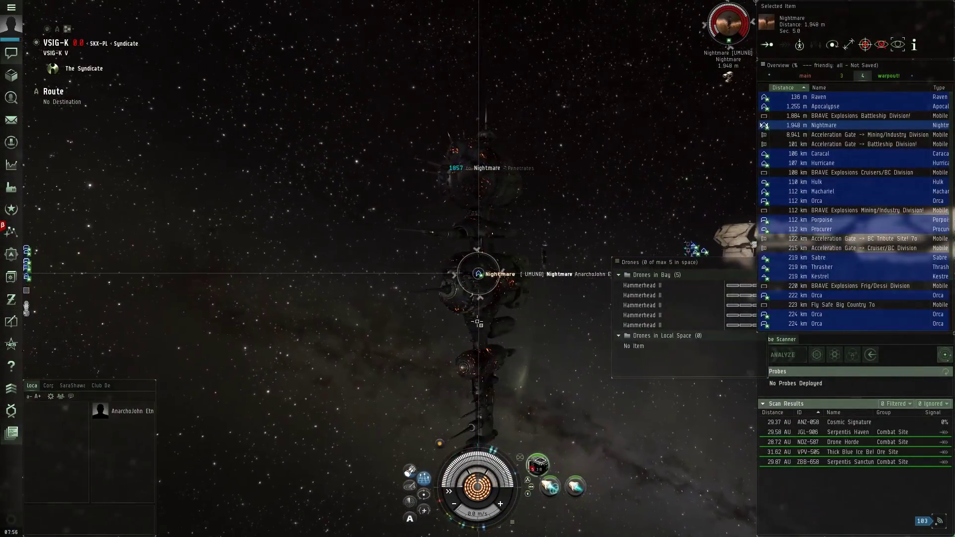
{"action": "mouse_move", "coordinate": [480, 322]}
{"action": "left_mouse_down"}
{"action": "mouse_move", "coordinate": [544, 336]}
{"action": "mouse_move", "coordinate": [446, 331]}
{"action": "mouse_move", "coordinate": [551, 350]}
{"action": "mouse_move", "coordinate": [542, 336]}
{"action": "left_mouse_up"}
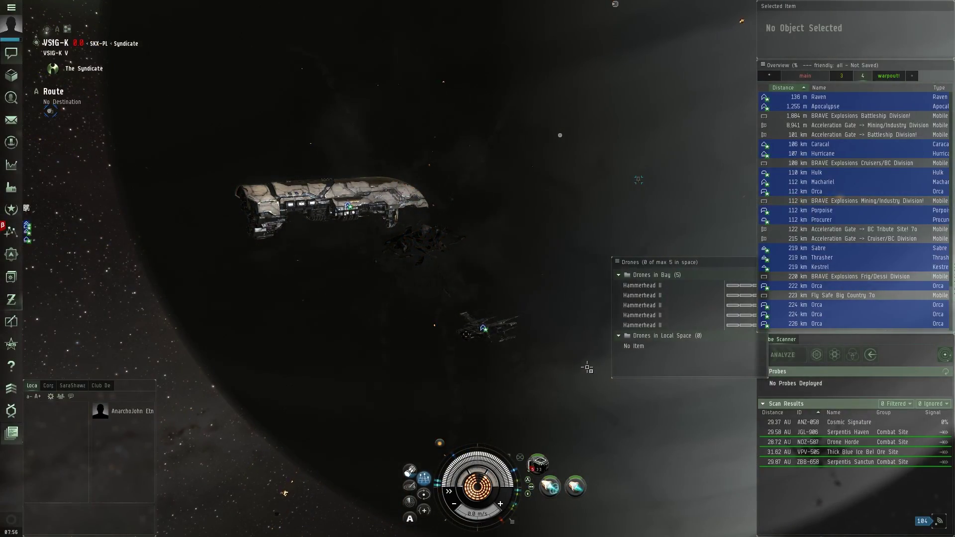
{"action": "left_click_drag", "start_coordinate": [458, 299], "coordinate": [463, 300]}
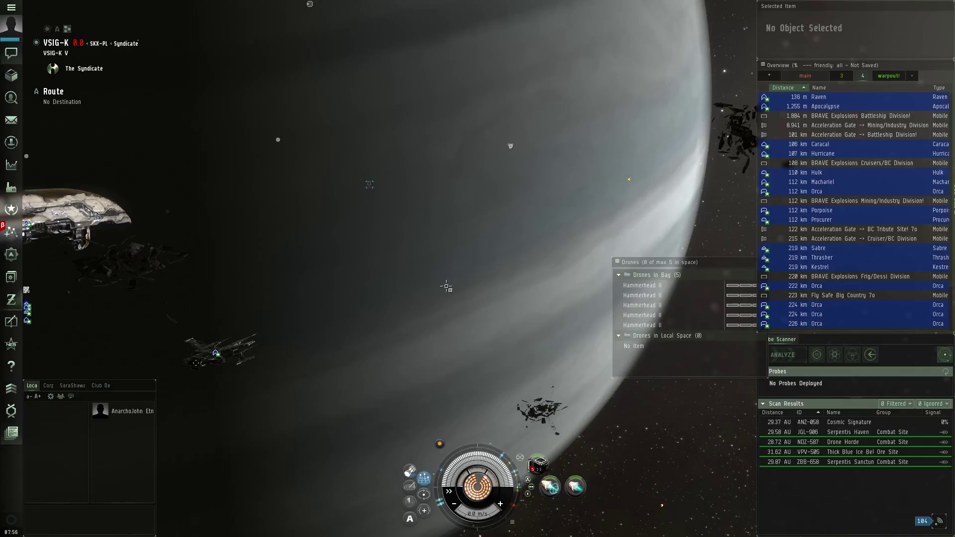
Centre the camera on your own ship and reload with Advanced Blaster Charge
{"action": "right_click", "coordinate": [483, 242]}
{"action": "left_click", "coordinate": [522, 249]}
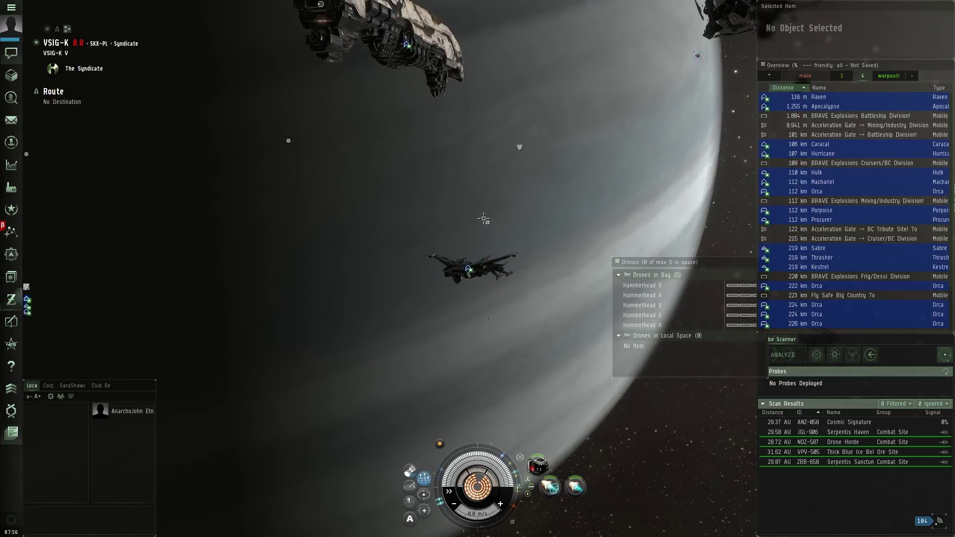
{"action": "left_click_drag", "start_coordinate": [494, 240], "coordinate": [534, 219]}
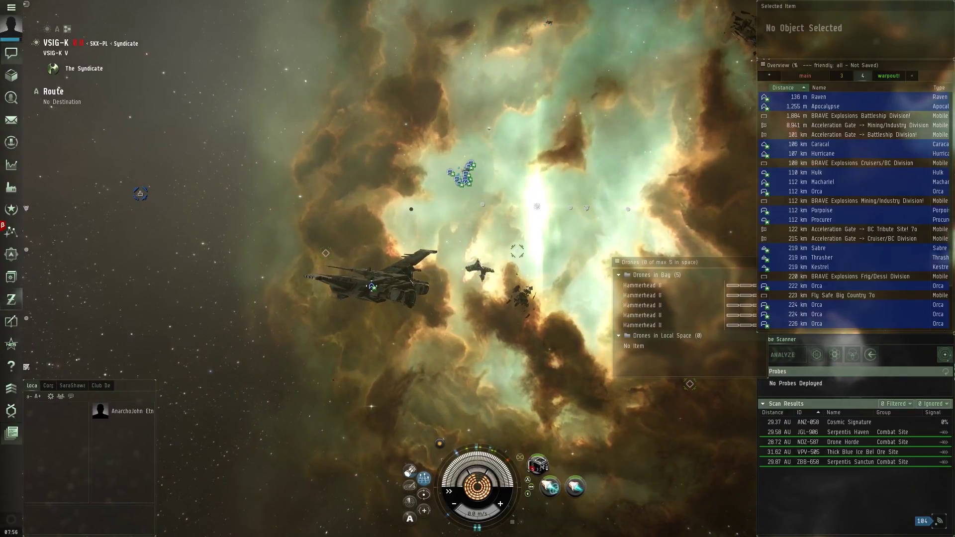
{"action": "key", "text": "ctrl+r"}
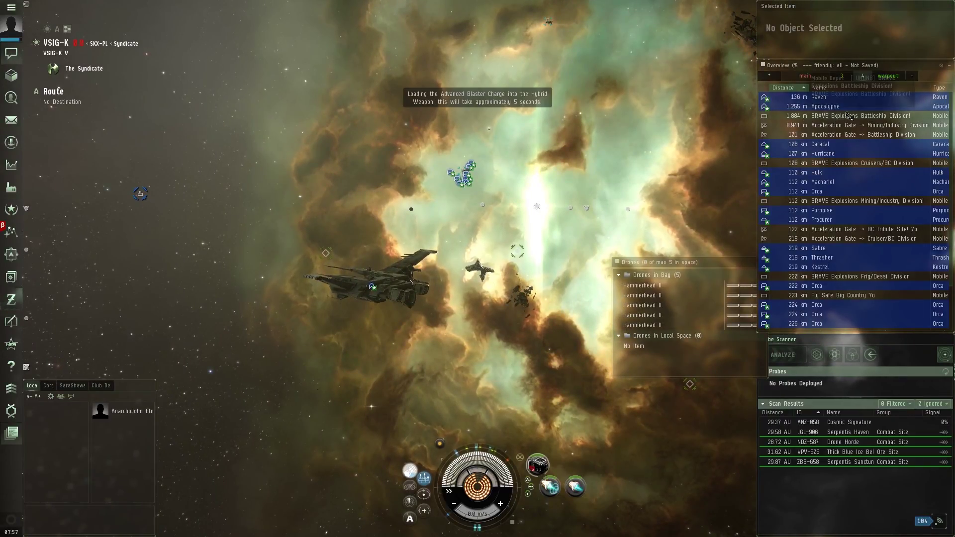
Approach the Mining/Industry Division gate and micro-jump to it
{"action": "left_click", "coordinate": [851, 125]}
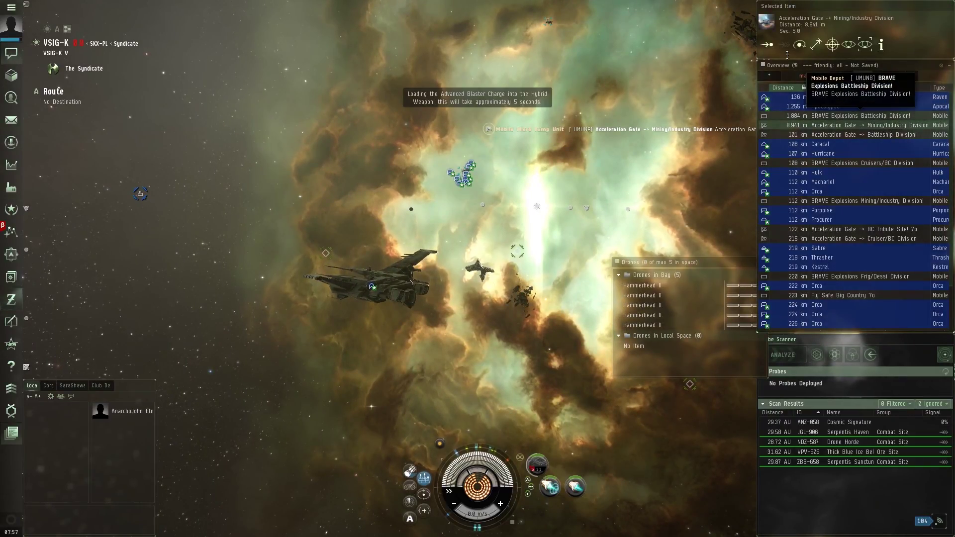
{"action": "left_click", "coordinate": [880, 200]}
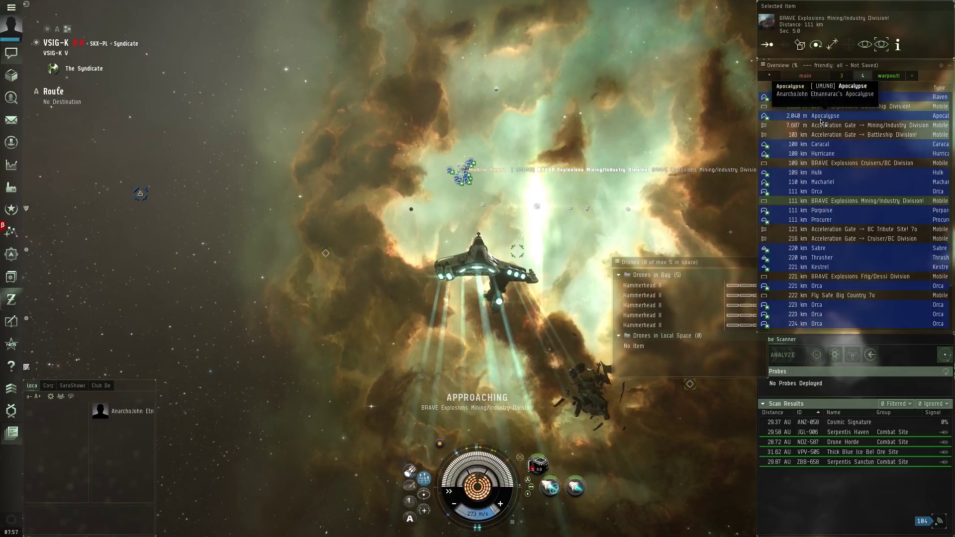
{"action": "left_click", "coordinate": [840, 126]}
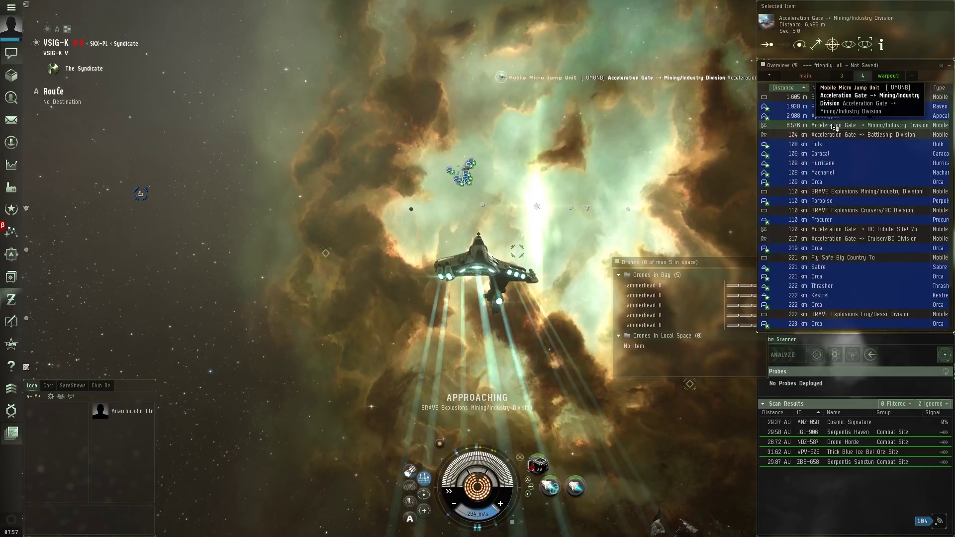
{"action": "right_click", "coordinate": [833, 126]}
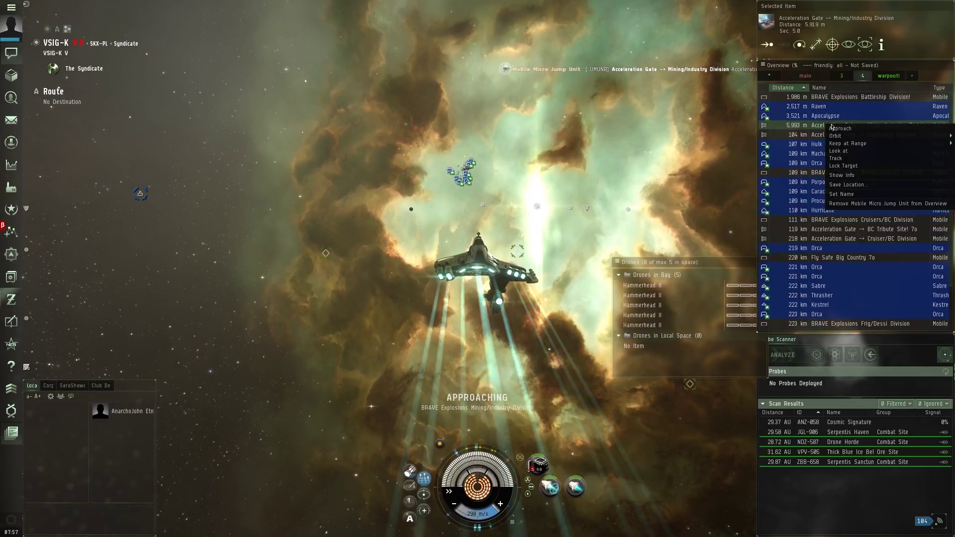
{"action": "right_click", "coordinate": [804, 127]}
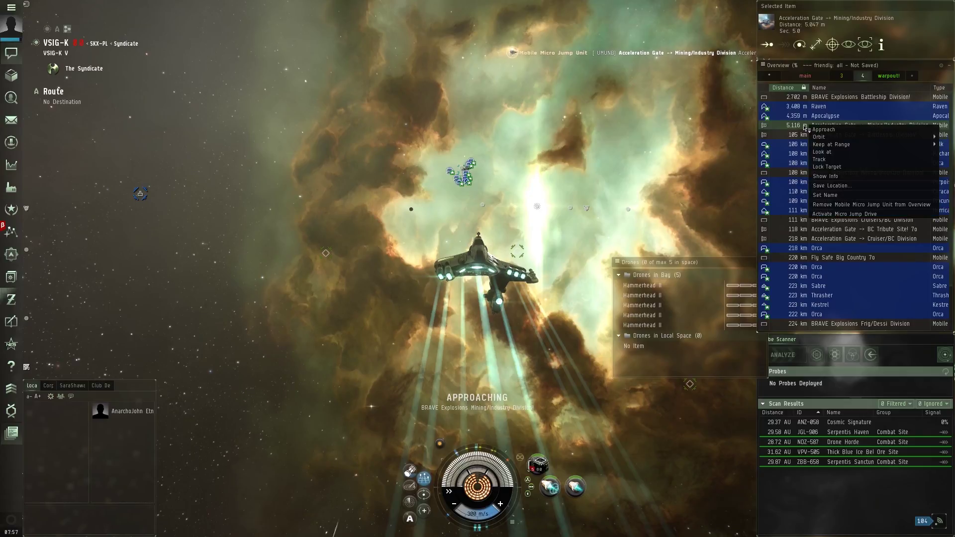
{"action": "left_click", "coordinate": [845, 215]}
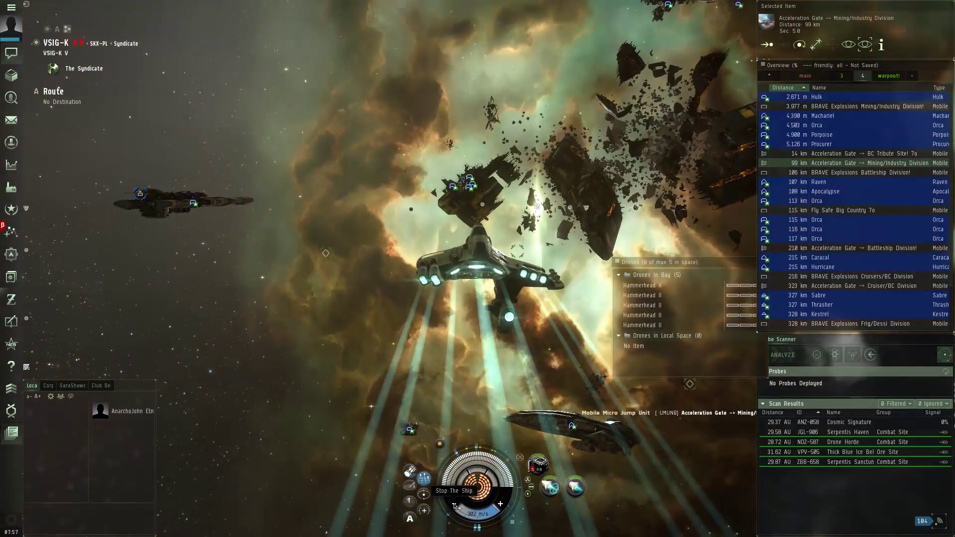
Stop the ship after the jump and select the Hulk about 1,564 m away
{"action": "left_click", "coordinate": [455, 506]}
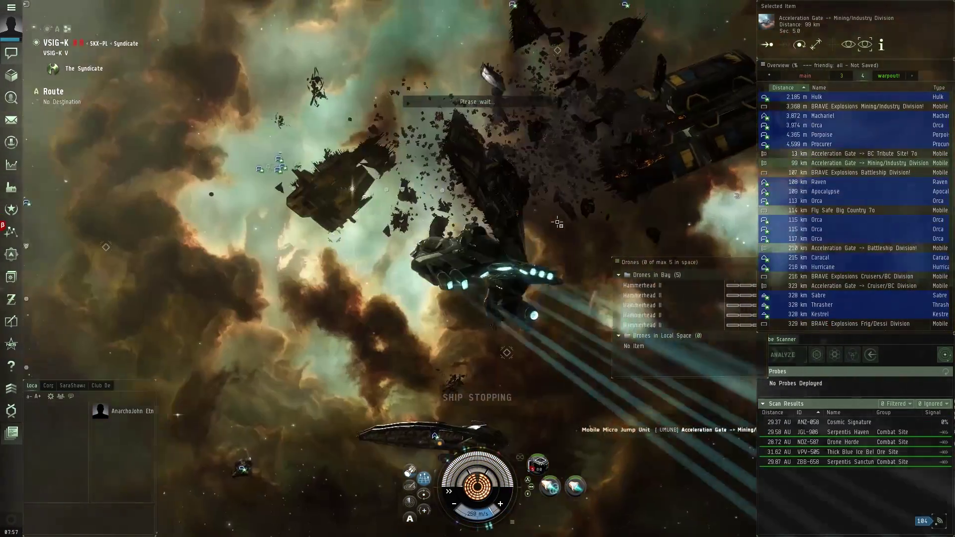
{"action": "left_click_drag", "start_coordinate": [558, 222], "coordinate": [364, 243]}
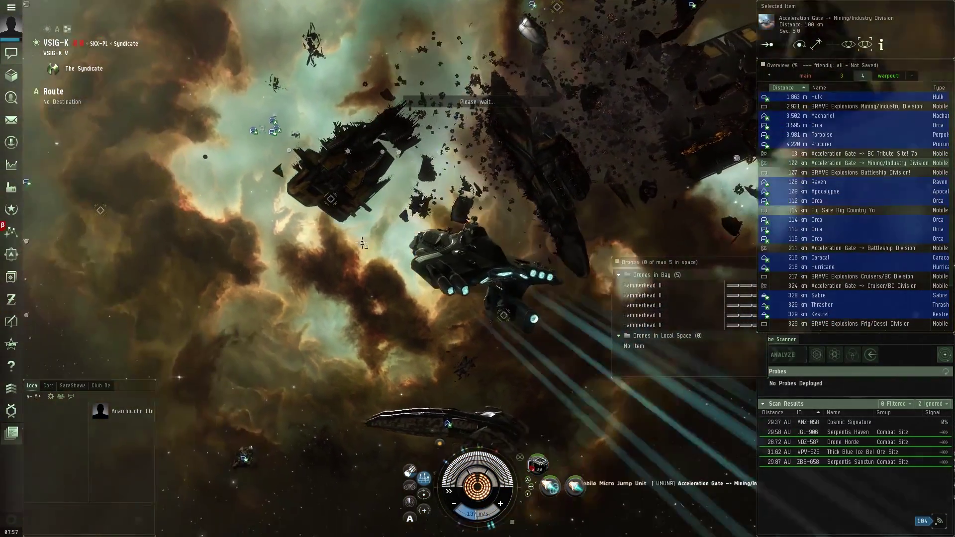
{"action": "left_click_drag", "start_coordinate": [363, 242], "coordinate": [641, 201]}
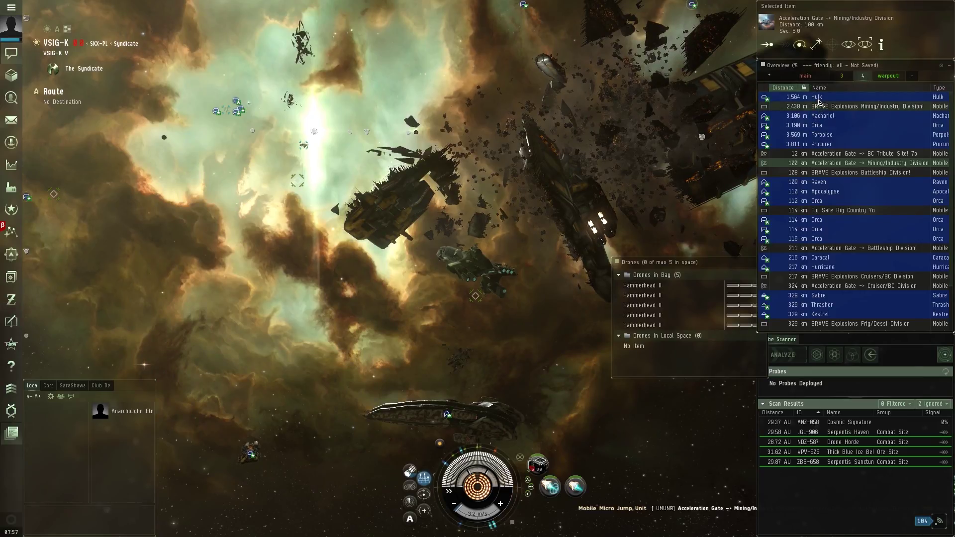
{"action": "left_click", "coordinate": [819, 102]}
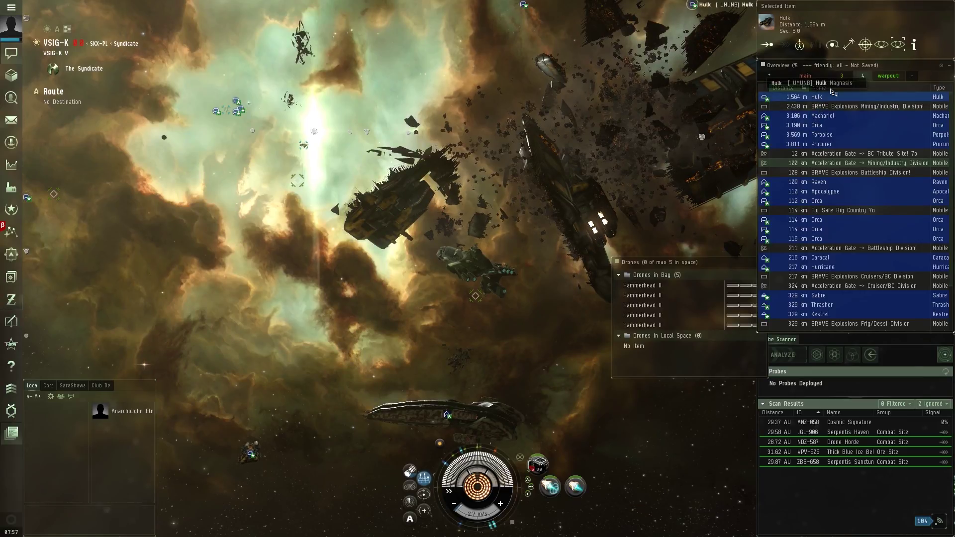
Look at the Hulk and orbit around it until only wreckage remains
{"action": "left_click", "coordinate": [883, 44]}
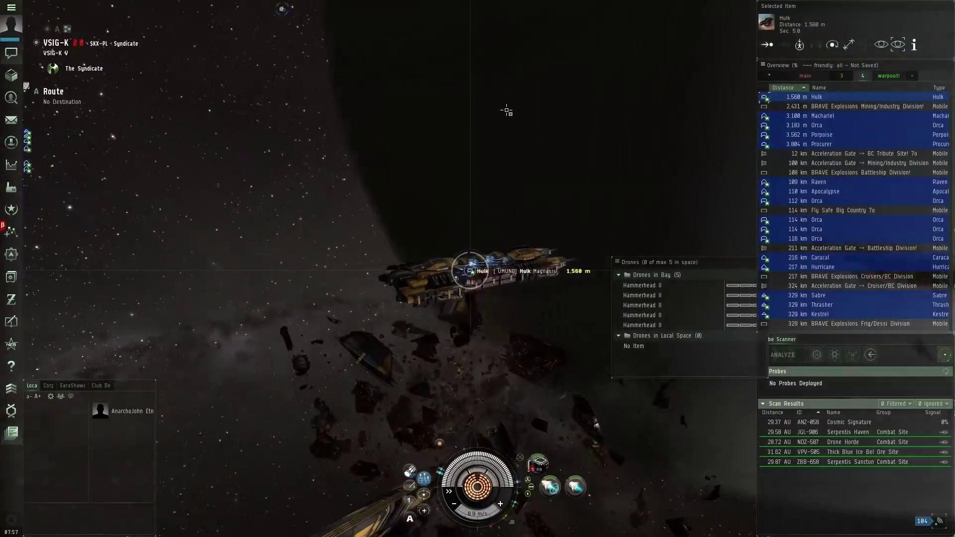
{"action": "left_click_drag", "start_coordinate": [507, 111], "coordinate": [520, 193]}
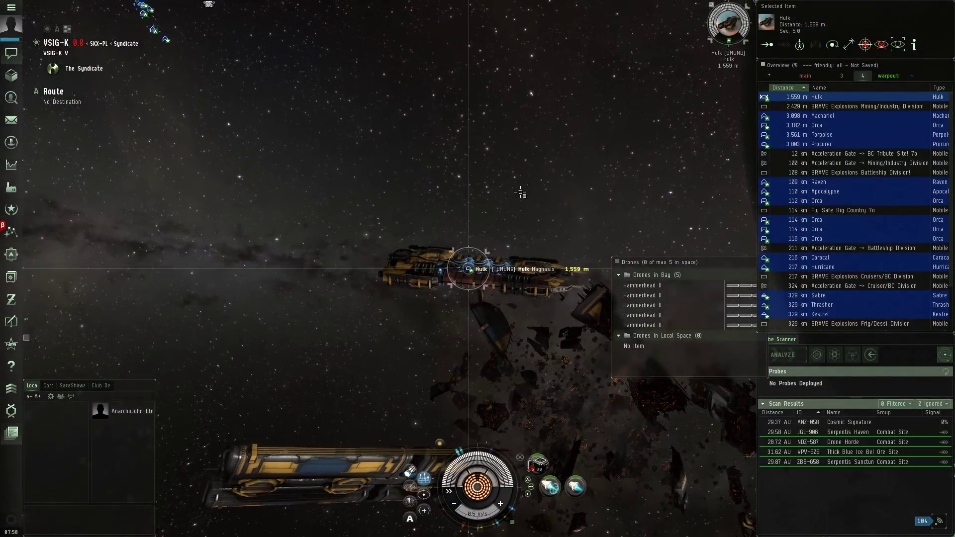
{"action": "left_click_drag", "start_coordinate": [469, 269], "coordinate": [487, 271]}
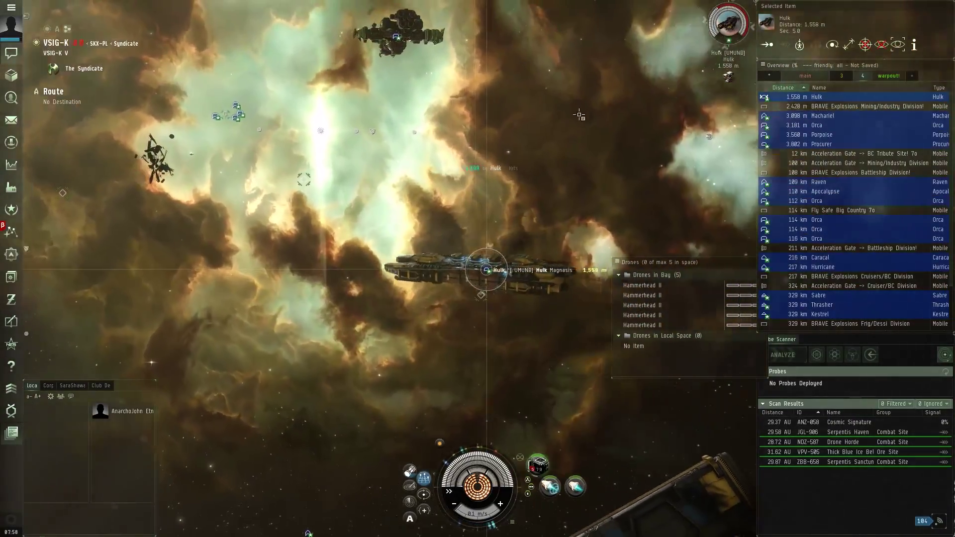
{"action": "mouse_move", "coordinate": [567, 107]}
{"action": "left_mouse_down"}
{"action": "mouse_move", "coordinate": [605, 106]}
{"action": "mouse_move", "coordinate": [610, 126]}
{"action": "mouse_move", "coordinate": [510, 123]}
{"action": "mouse_move", "coordinate": [559, 100]}
{"action": "mouse_move", "coordinate": [559, 113]}
{"action": "left_mouse_up"}
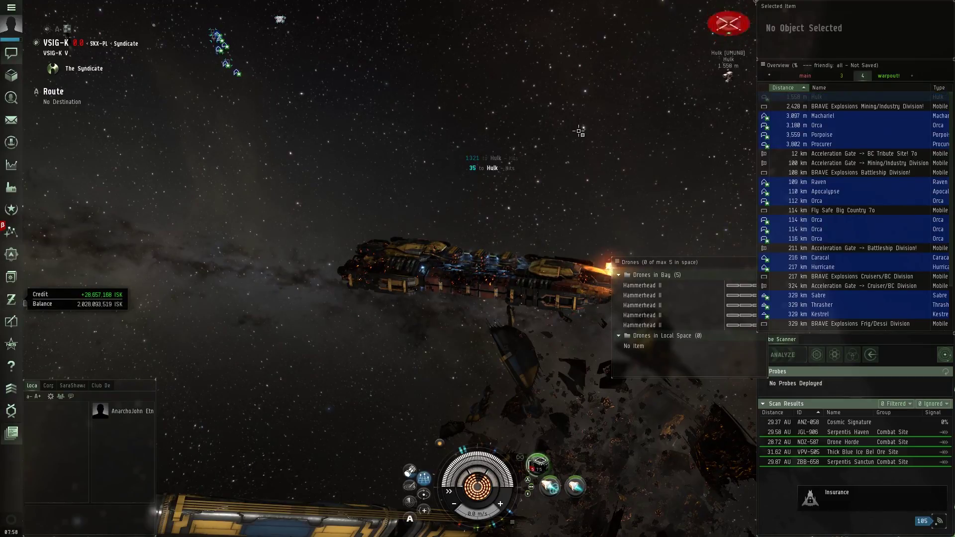
{"action": "left_click_drag", "start_coordinate": [551, 137], "coordinate": [497, 209]}
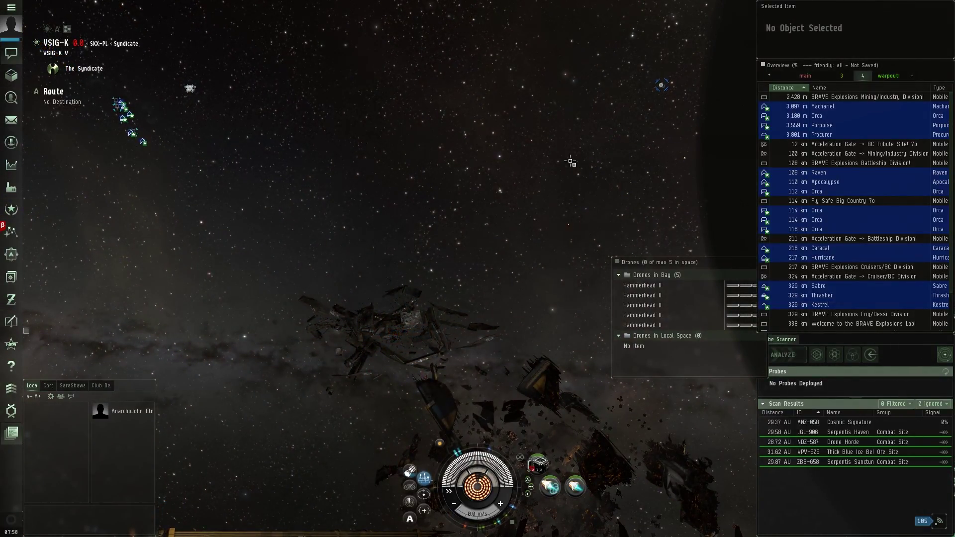
Select the Porpoise, centre the camera on it and orbit around it
{"action": "left_click_drag", "start_coordinate": [570, 161], "coordinate": [561, 166]}
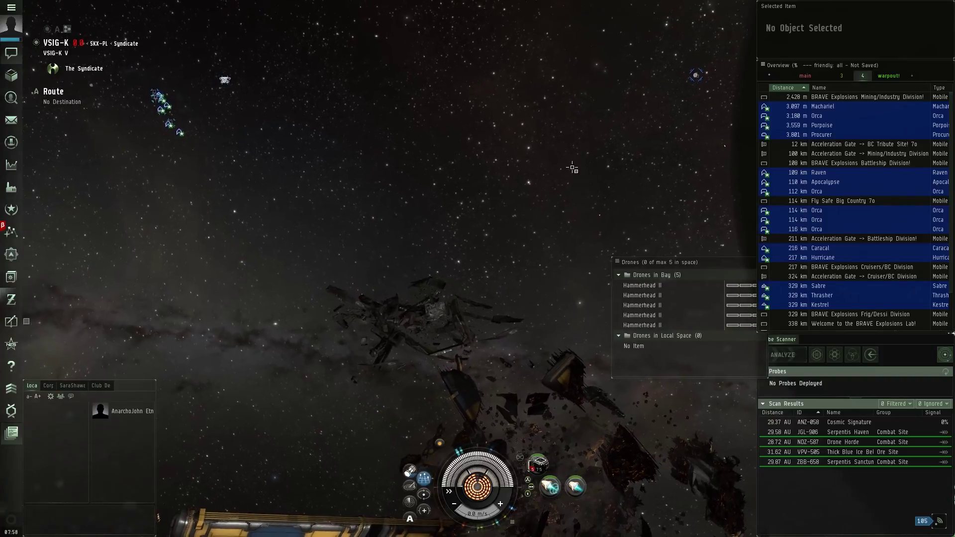
{"action": "left_click", "coordinate": [829, 127]}
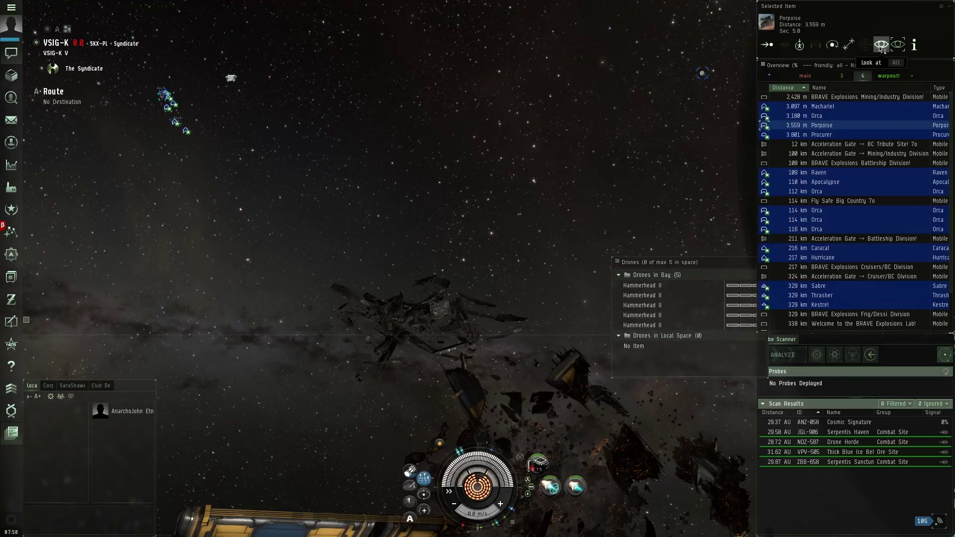
{"action": "left_click", "coordinate": [883, 46]}
{"action": "mouse_move", "coordinate": [612, 134]}
{"action": "left_mouse_down"}
{"action": "mouse_move", "coordinate": [543, 138]}
{"action": "mouse_move", "coordinate": [636, 135]}
{"action": "left_mouse_up"}
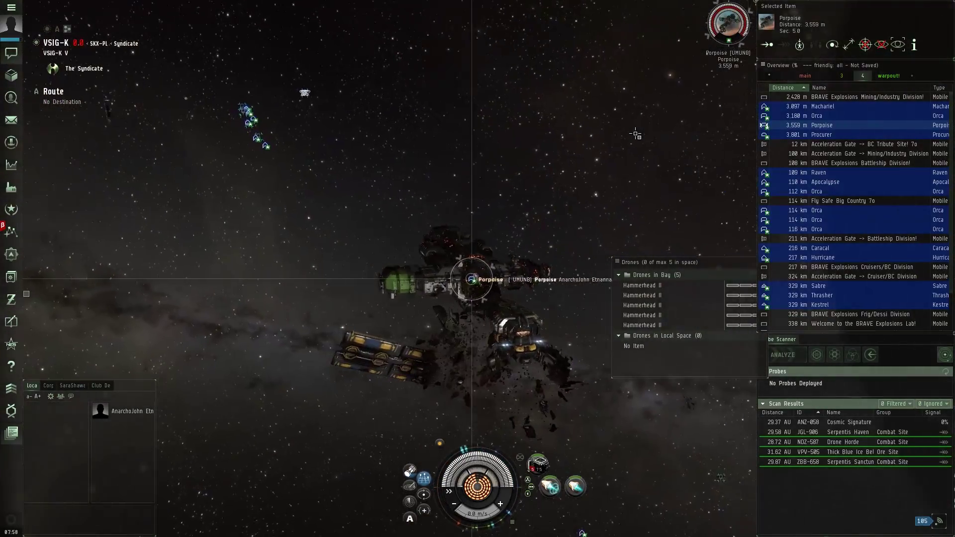
Read the Porpoise's ship traits, close its info window and keep orbiting
{"action": "left_click", "coordinate": [913, 45]}
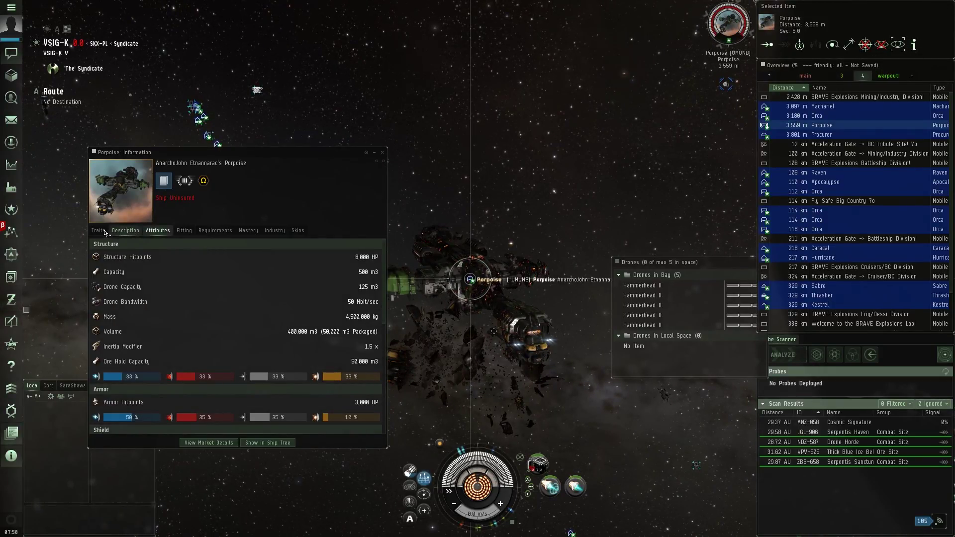
{"action": "left_click", "coordinate": [99, 230]}
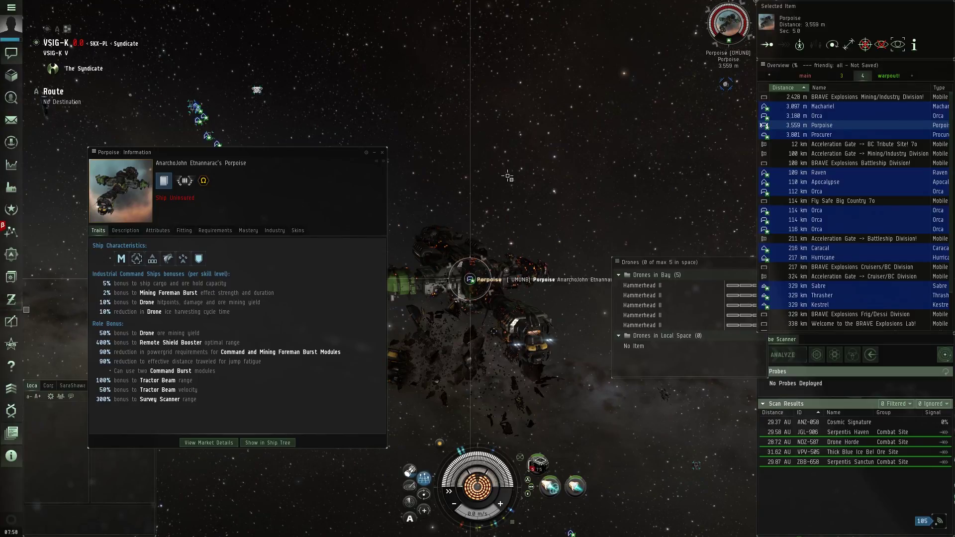
{"action": "mouse_move", "coordinate": [509, 176]}
{"action": "left_mouse_down"}
{"action": "mouse_move", "coordinate": [486, 137]}
{"action": "mouse_move", "coordinate": [572, 263]}
{"action": "mouse_move", "coordinate": [547, 315]}
{"action": "left_mouse_up"}
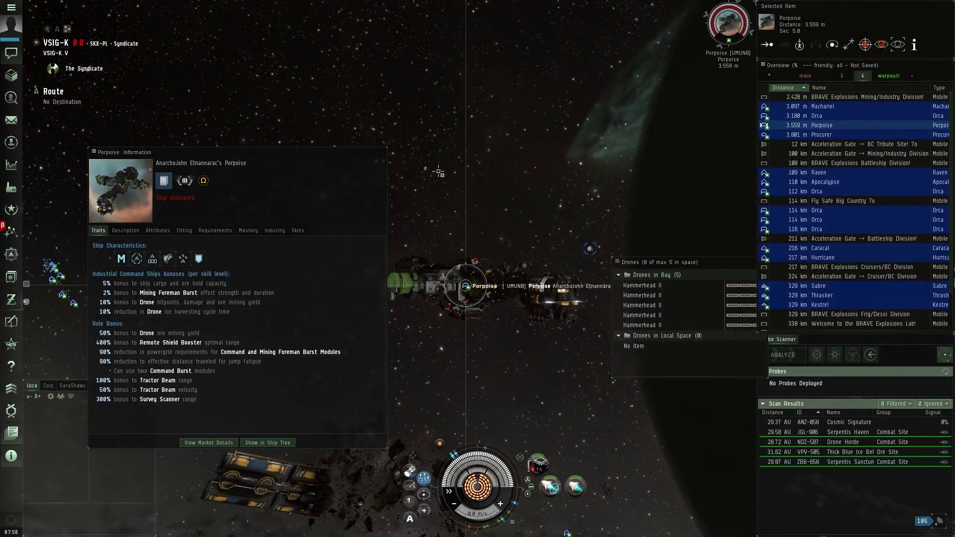
{"action": "left_click", "coordinate": [383, 155]}
{"action": "left_click_drag", "start_coordinate": [373, 224], "coordinate": [537, 469]}
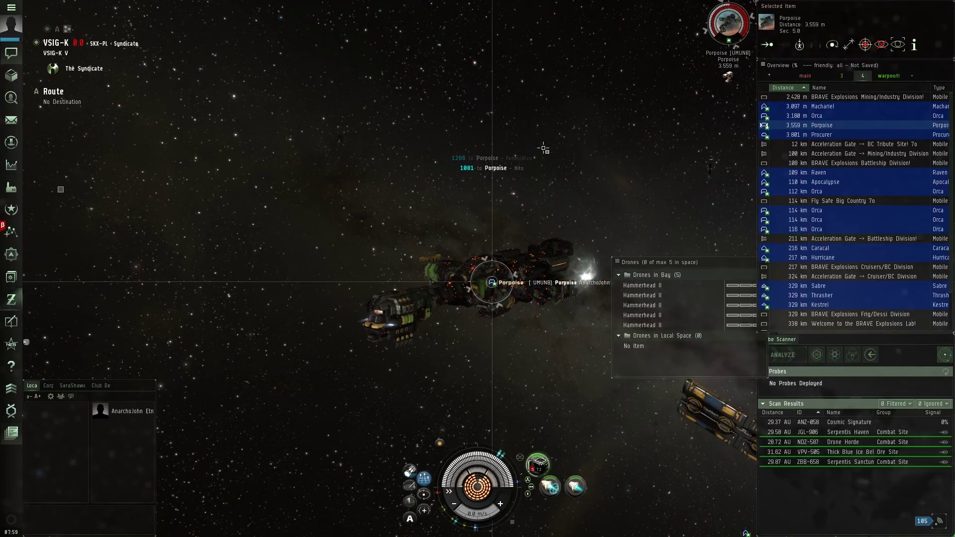
Orbit around the burning Porpoise until it breaks up into wreckage
{"action": "mouse_move", "coordinate": [522, 123]}
{"action": "left_mouse_down"}
{"action": "mouse_move", "coordinate": [610, 156]}
{"action": "mouse_move", "coordinate": [595, 173]}
{"action": "left_mouse_up"}
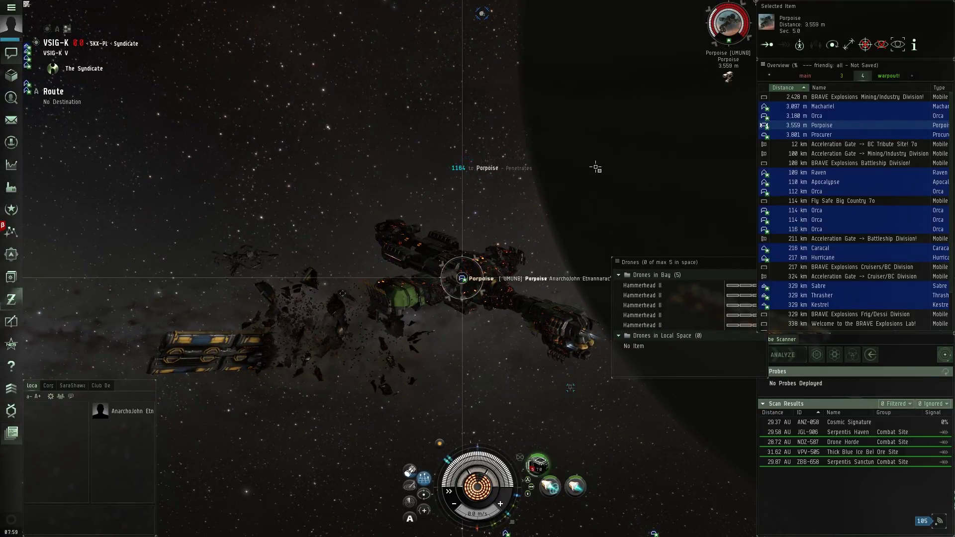
{"action": "mouse_move", "coordinate": [596, 167]}
{"action": "left_mouse_down"}
{"action": "mouse_move", "coordinate": [625, 166]}
{"action": "mouse_move", "coordinate": [594, 196]}
{"action": "left_mouse_up"}
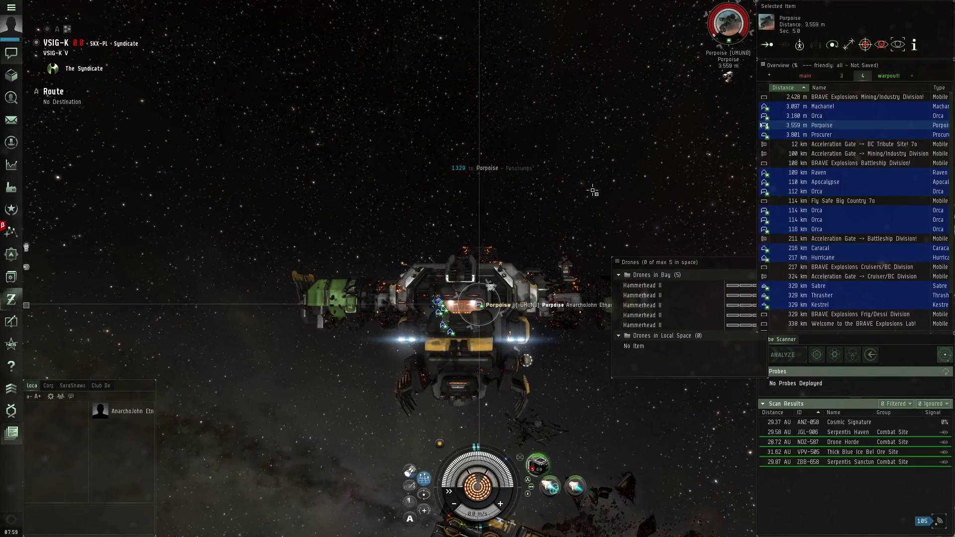
{"action": "left_click_drag", "start_coordinate": [594, 192], "coordinate": [634, 225]}
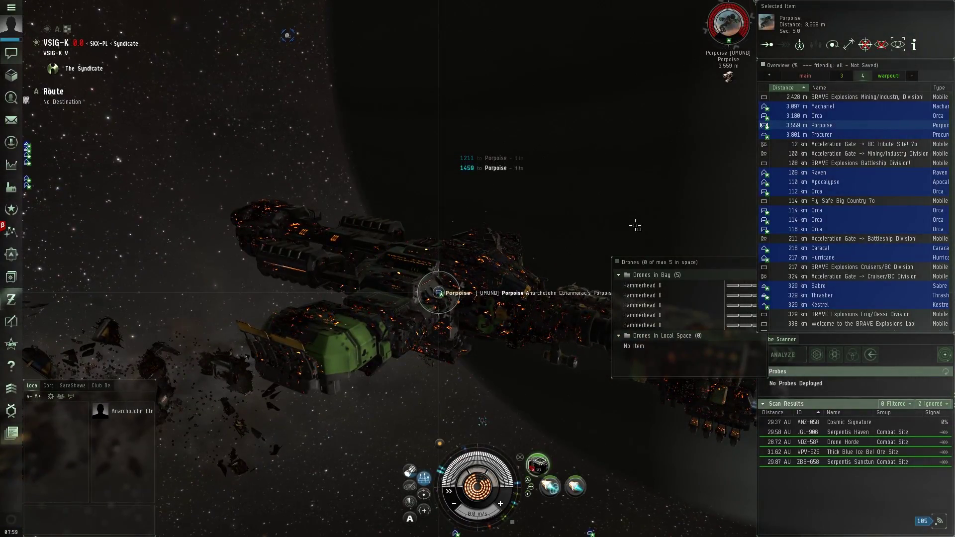
{"action": "mouse_move", "coordinate": [632, 225]}
{"action": "left_mouse_down"}
{"action": "mouse_move", "coordinate": [554, 202]}
{"action": "mouse_move", "coordinate": [475, 201]}
{"action": "mouse_move", "coordinate": [597, 219]}
{"action": "mouse_move", "coordinate": [505, 227]}
{"action": "mouse_move", "coordinate": [554, 222]}
{"action": "mouse_move", "coordinate": [463, 247]}
{"action": "left_mouse_up"}
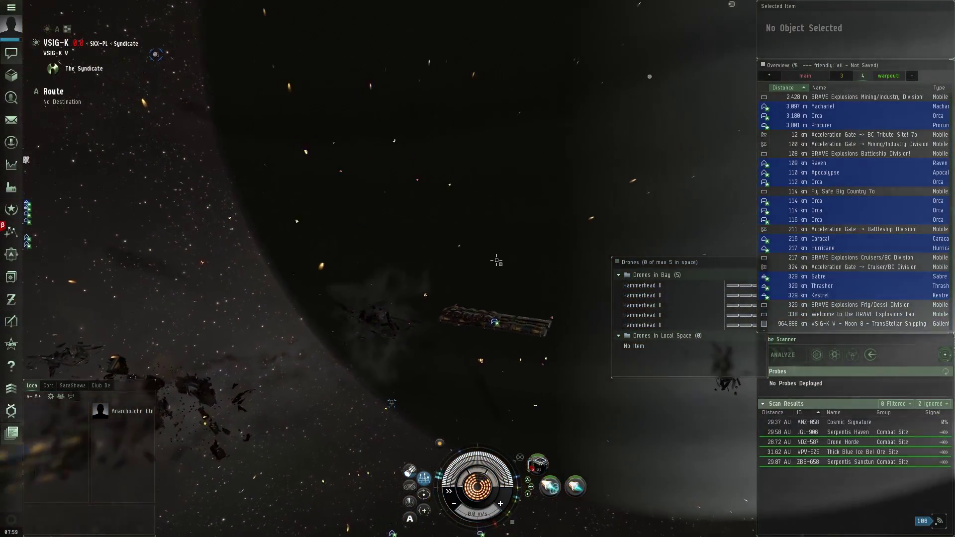
{"action": "left_click_drag", "start_coordinate": [497, 260], "coordinate": [452, 276]}
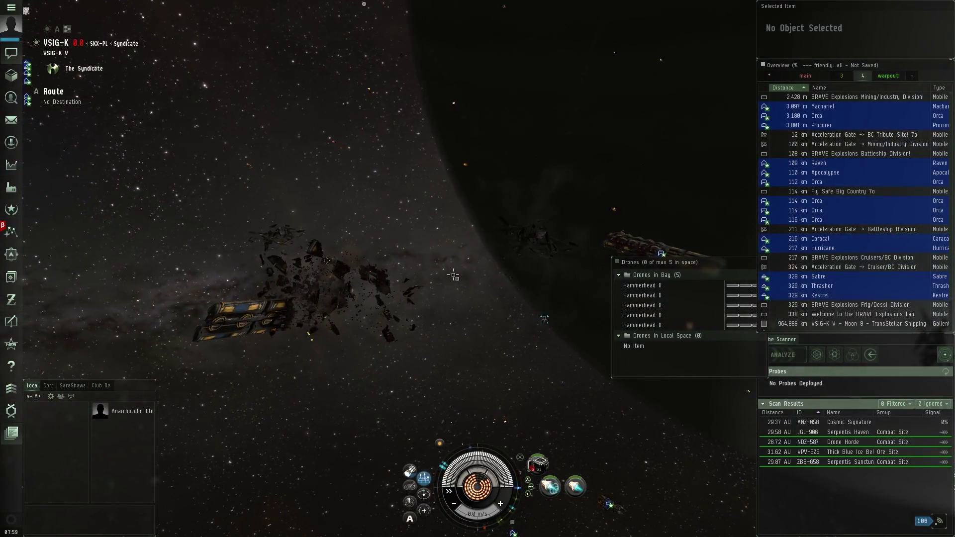
{"action": "left_click_drag", "start_coordinate": [454, 275], "coordinate": [490, 277]}
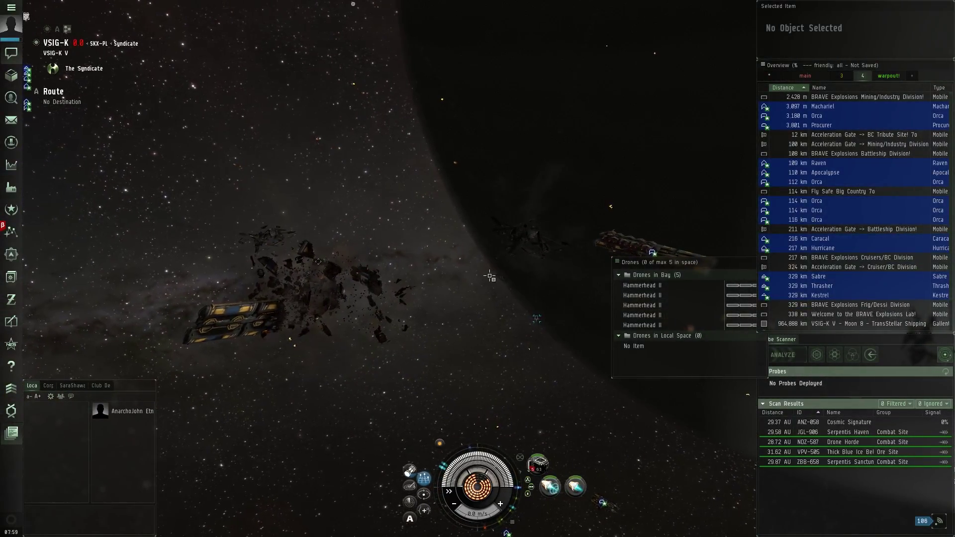
Select the Orca at 3,180 m, centre the camera on it and orbit
{"action": "left_click", "coordinate": [834, 117]}
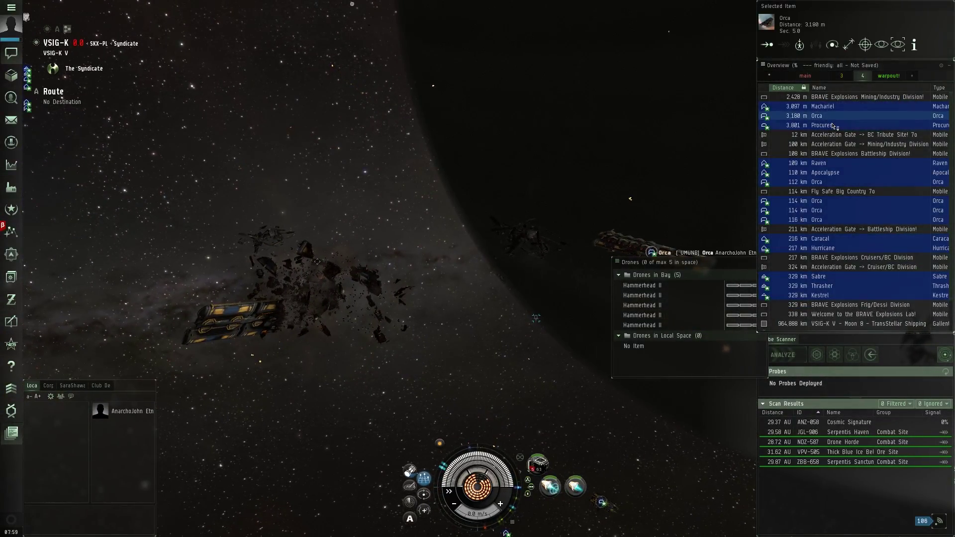
{"action": "left_click", "coordinate": [882, 46]}
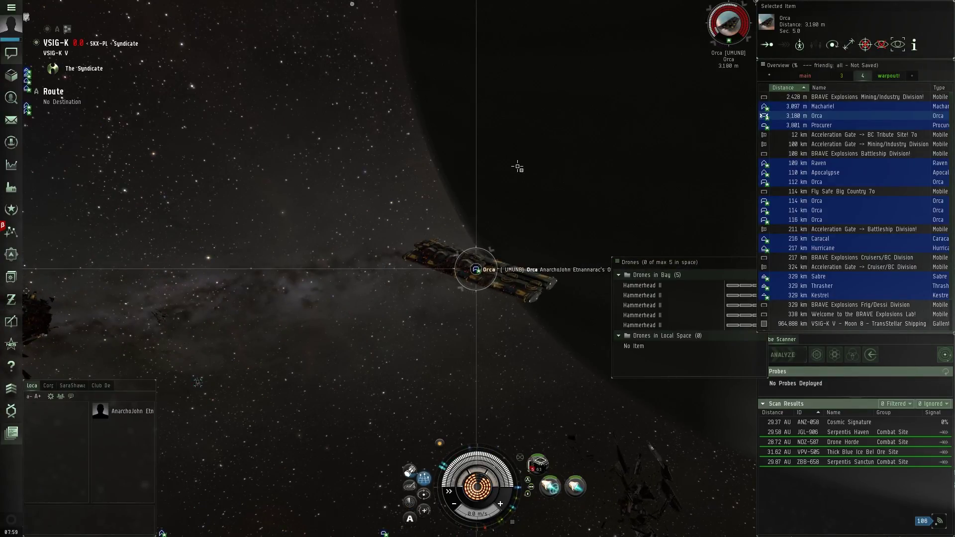
{"action": "left_click_drag", "start_coordinate": [517, 166], "coordinate": [548, 154]}
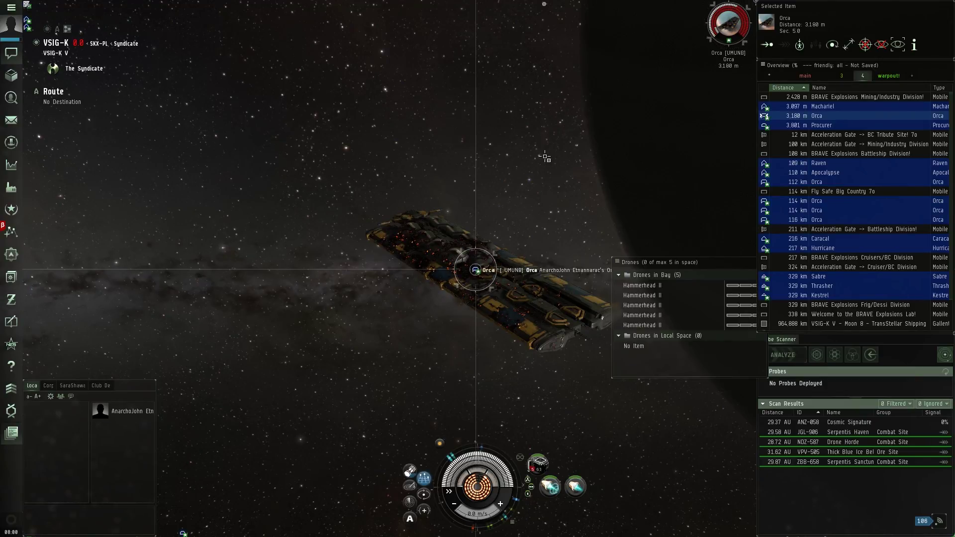
{"action": "left_click_drag", "start_coordinate": [546, 155], "coordinate": [549, 147]}
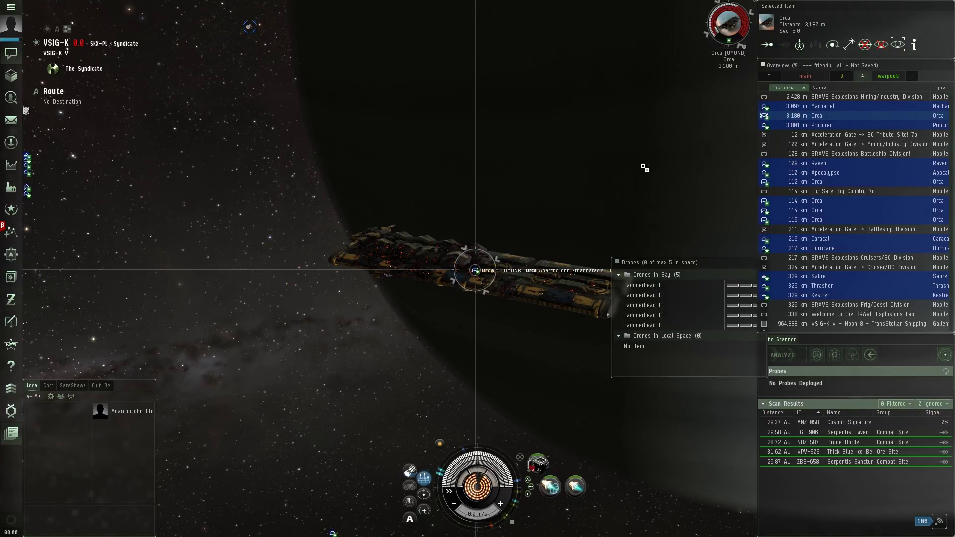
Launch the five Hammerhead drones and send them to attack the Orca
{"action": "right_click", "coordinate": [672, 285]}
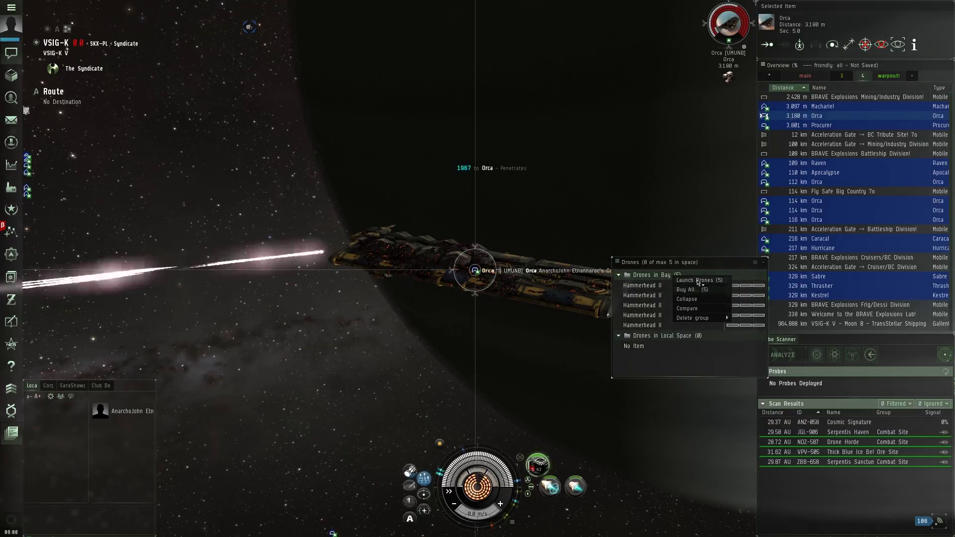
{"action": "left_click", "coordinate": [694, 295]}
{"action": "key", "text": "ctrl+w"}
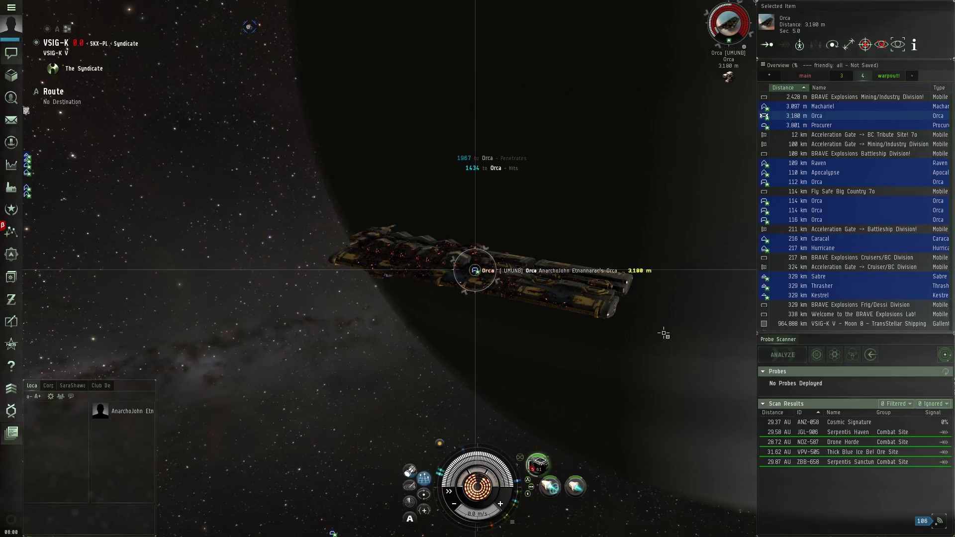
{"action": "right_click", "coordinate": [665, 295]}
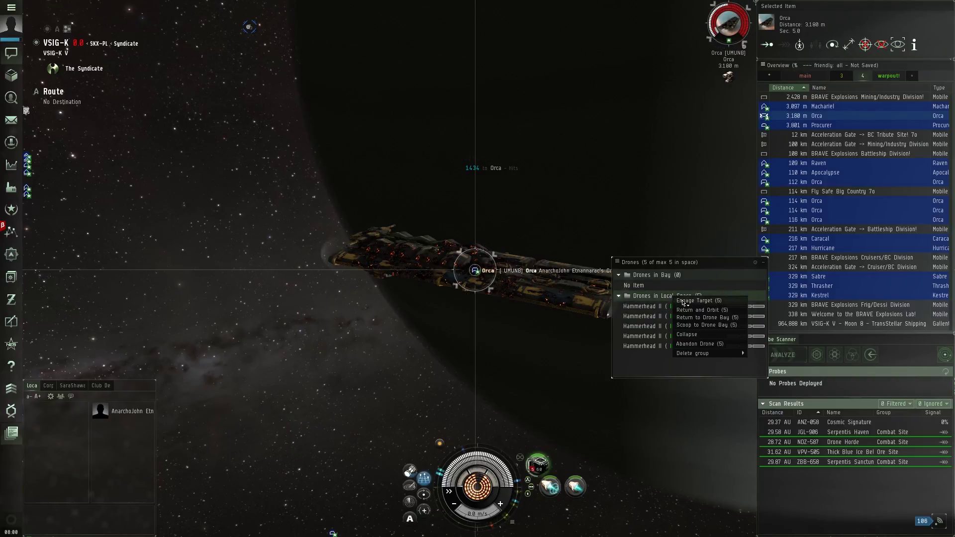
{"action": "left_click", "coordinate": [684, 306]}
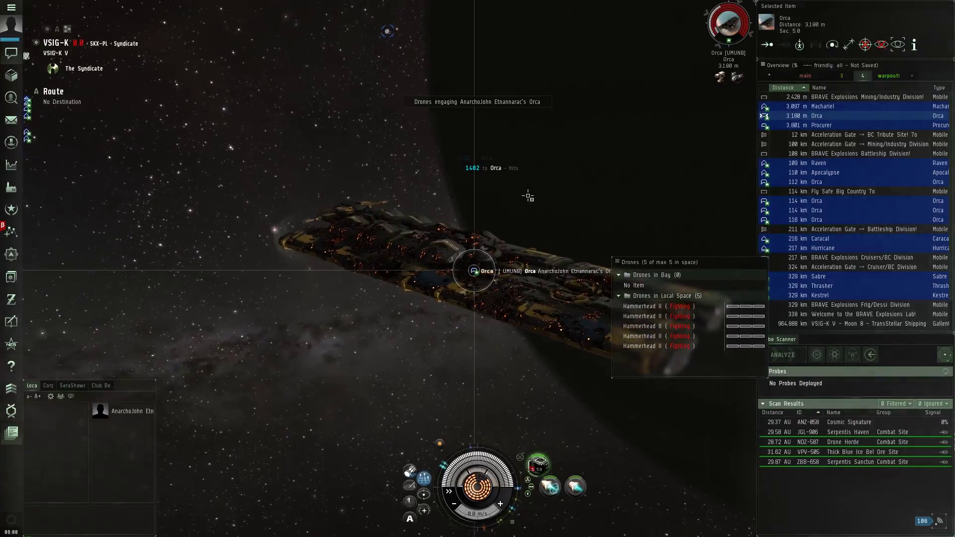
Orbit the Orca under drone attack, moving the drone list clear of it
{"action": "mouse_move", "coordinate": [550, 198]}
{"action": "left_mouse_down"}
{"action": "mouse_move", "coordinate": [238, 106]}
{"action": "mouse_move", "coordinate": [311, 96]}
{"action": "left_mouse_up"}
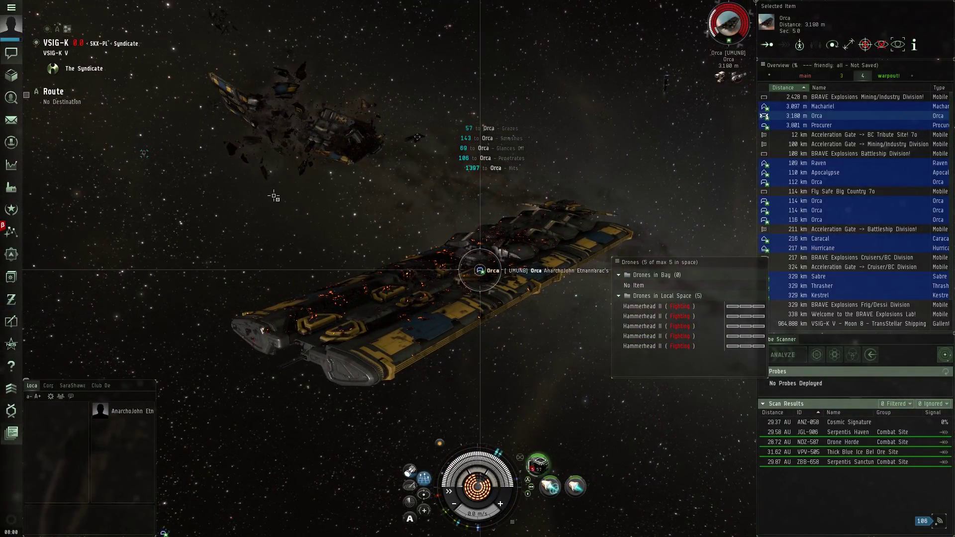
{"action": "left_click_drag", "start_coordinate": [254, 168], "coordinate": [319, 177]}
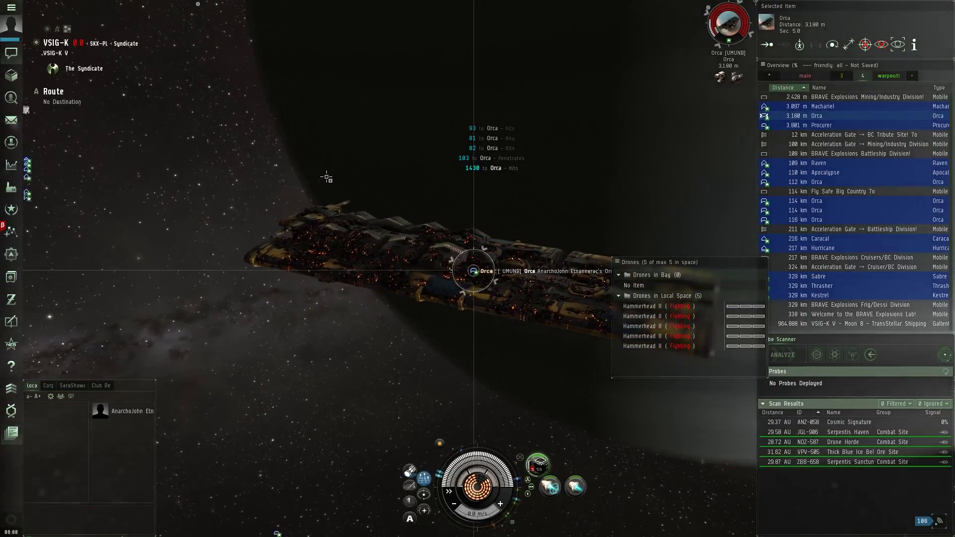
{"action": "mouse_move", "coordinate": [318, 177]}
{"action": "left_mouse_down"}
{"action": "mouse_move", "coordinate": [297, 161]}
{"action": "mouse_move", "coordinate": [303, 191]}
{"action": "mouse_move", "coordinate": [358, 194]}
{"action": "left_mouse_up"}
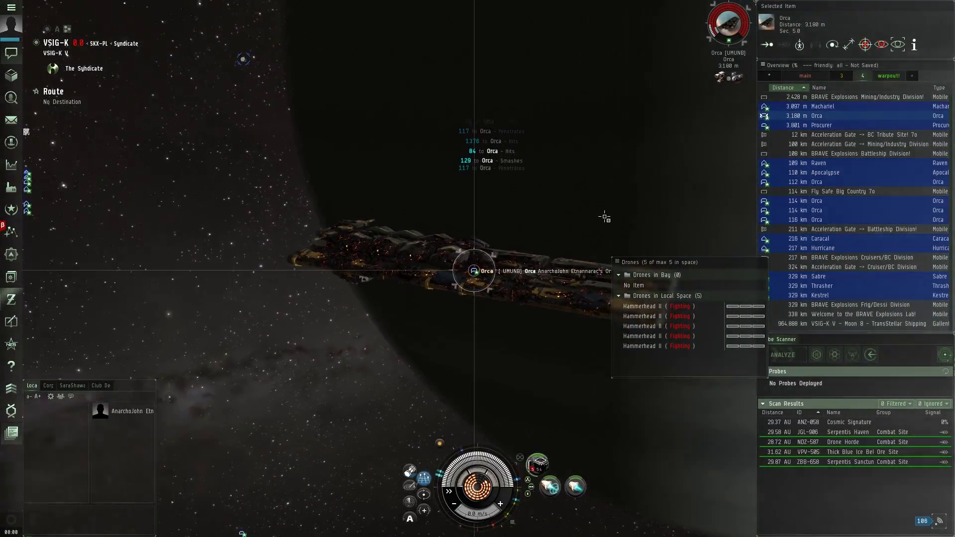
{"action": "left_click_drag", "start_coordinate": [581, 252], "coordinate": [593, 226]}
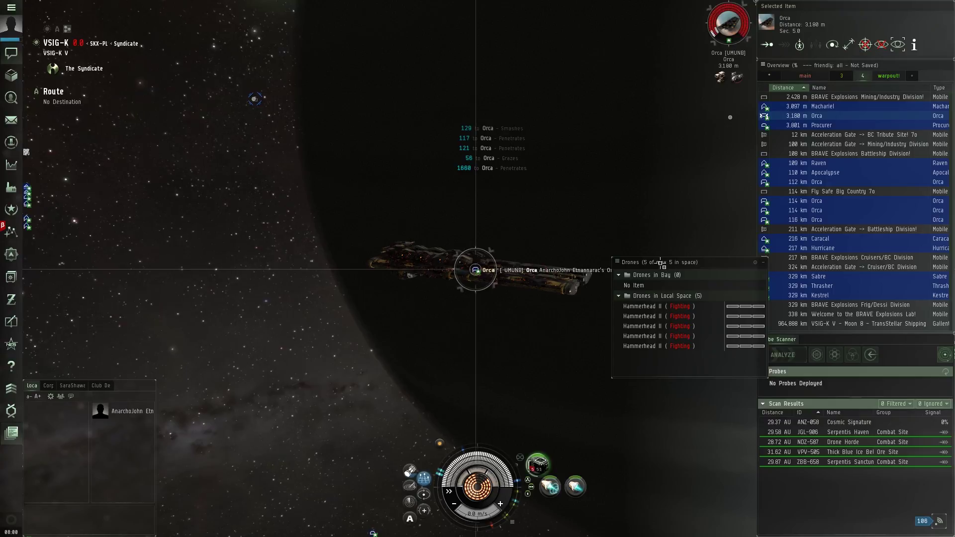
{"action": "left_click_drag", "start_coordinate": [656, 262], "coordinate": [652, 412]}
{"action": "scroll", "coordinate": [648, 226], "scroll_direction": "up", "scroll_amount": 3}
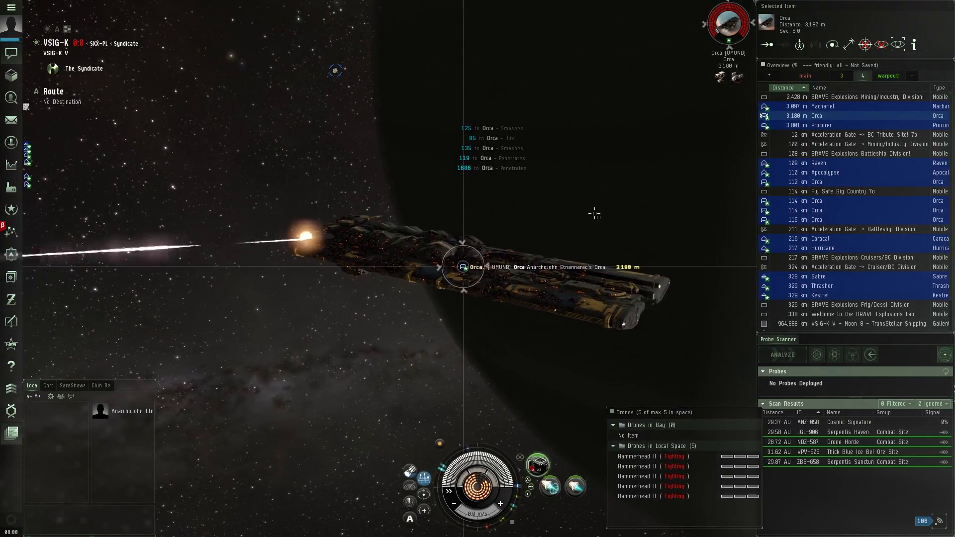
{"action": "mouse_move", "coordinate": [633, 225]}
{"action": "left_mouse_down"}
{"action": "mouse_move", "coordinate": [598, 216]}
{"action": "mouse_move", "coordinate": [624, 226]}
{"action": "left_mouse_up"}
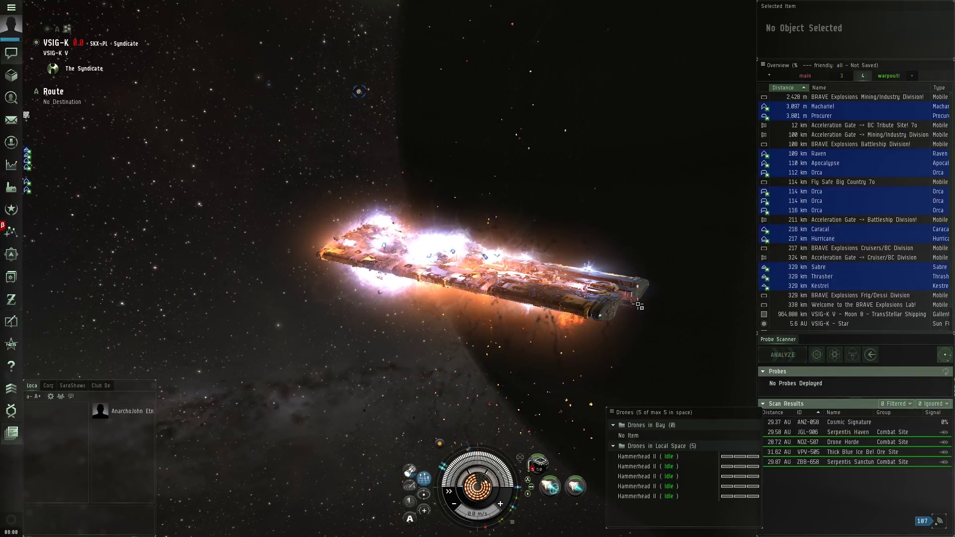
{"action": "scroll", "coordinate": [636, 304], "scroll_direction": "down", "scroll_amount": 5}
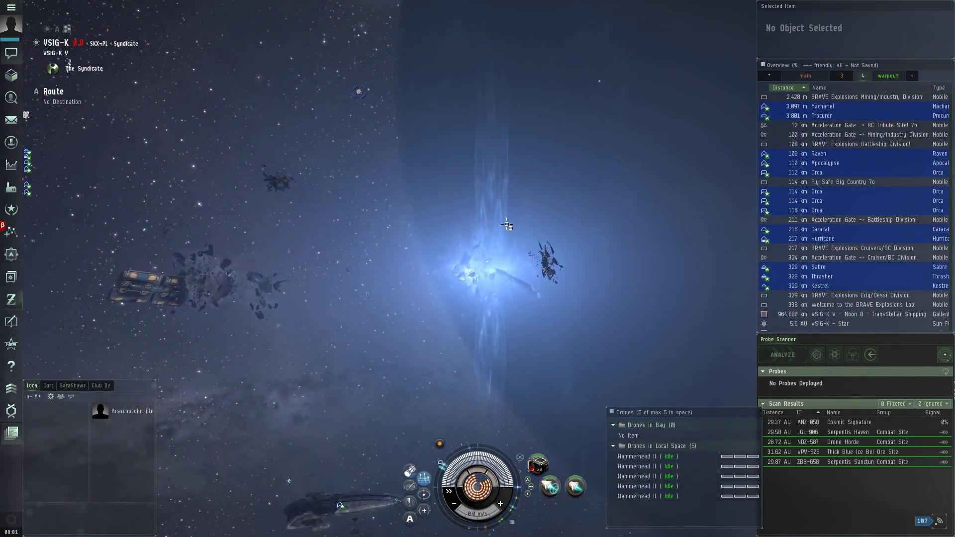
Orbit the camera across the Orca's scattered wreck debris
{"action": "left_click_drag", "start_coordinate": [666, 315], "coordinate": [530, 256]}
{"action": "scroll", "coordinate": [529, 256], "scroll_direction": "up", "scroll_amount": 5}
{"action": "scroll", "coordinate": [530, 256], "scroll_direction": "up", "scroll_amount": 4}
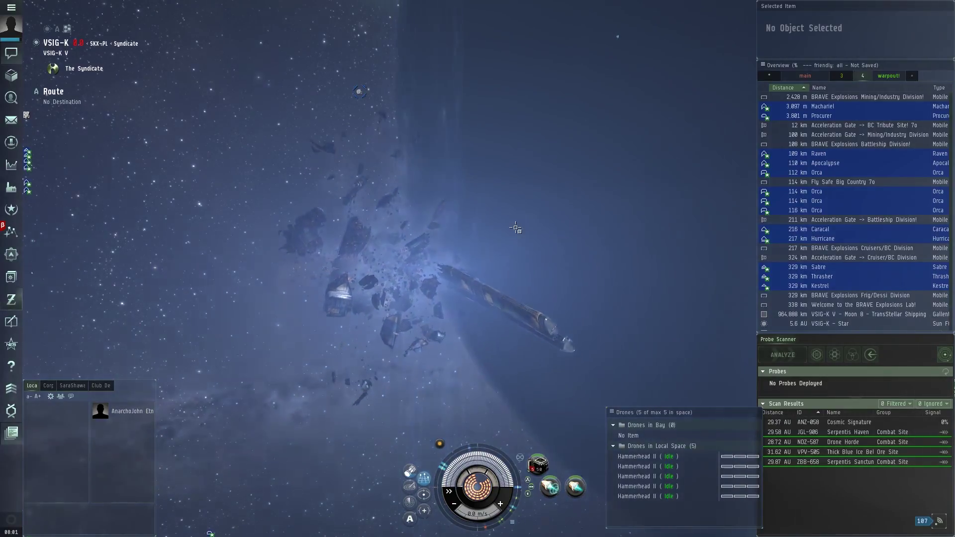
{"action": "scroll", "coordinate": [515, 247], "scroll_direction": "up", "scroll_amount": 4}
{"action": "mouse_move", "coordinate": [515, 248]}
{"action": "left_mouse_down"}
{"action": "mouse_move", "coordinate": [470, 263]}
{"action": "mouse_move", "coordinate": [470, 249]}
{"action": "left_mouse_up"}
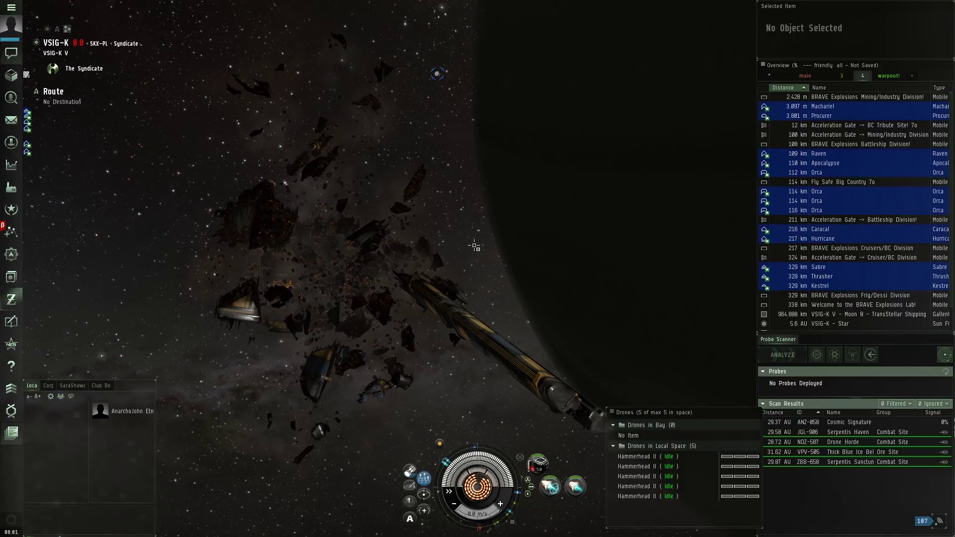
{"action": "left_click_drag", "start_coordinate": [475, 246], "coordinate": [444, 230]}
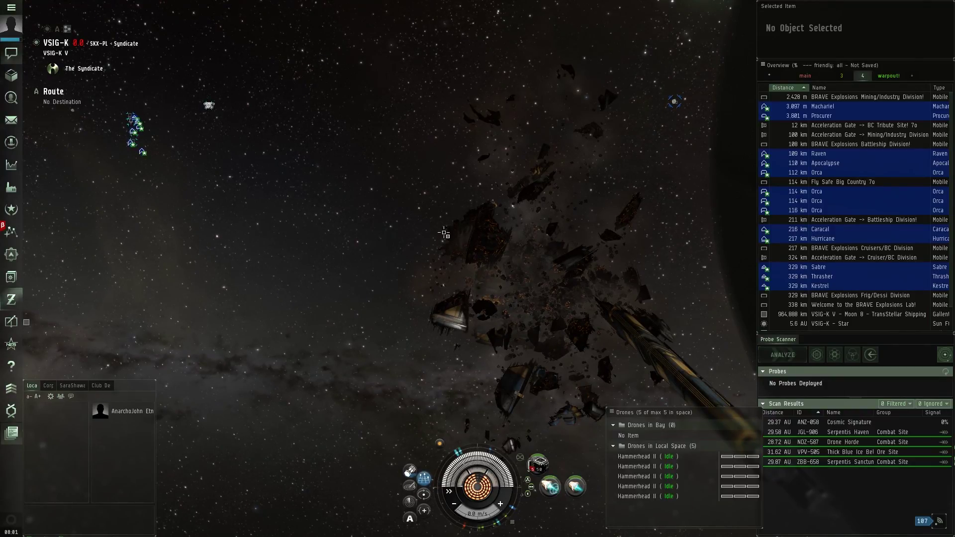
Look at your own ship from the space menu and orbit around it
{"action": "right_click", "coordinate": [354, 218]}
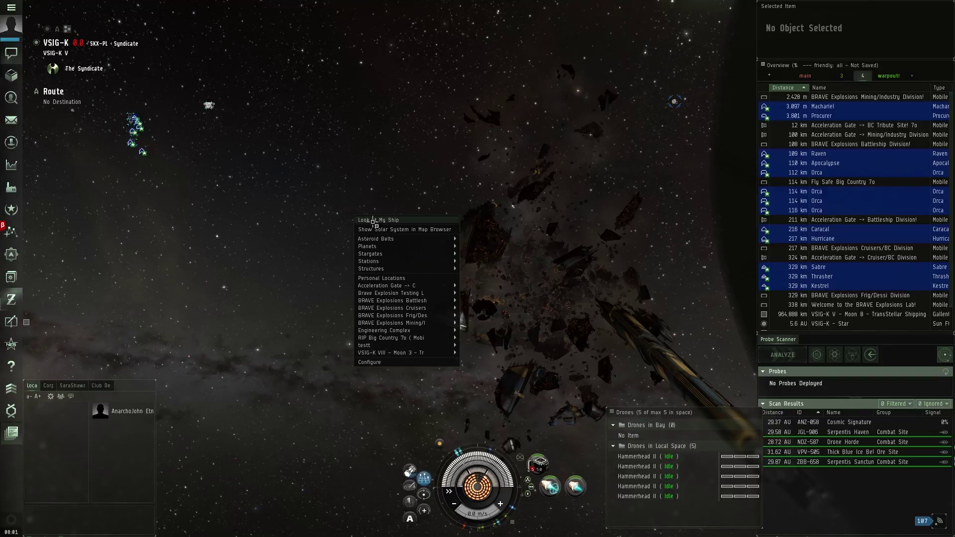
{"action": "left_click", "coordinate": [374, 221]}
{"action": "left_click_drag", "start_coordinate": [381, 224], "coordinate": [483, 210]}
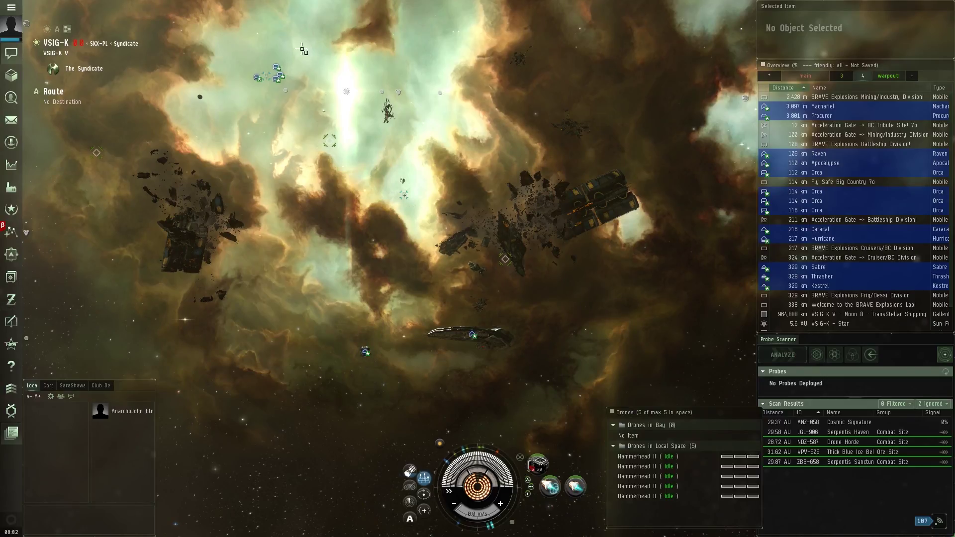
Board the nearby battleship and approach the Fly Safe Big Country 7o depot, 108 km ahead
{"action": "right_click", "coordinate": [496, 341]}
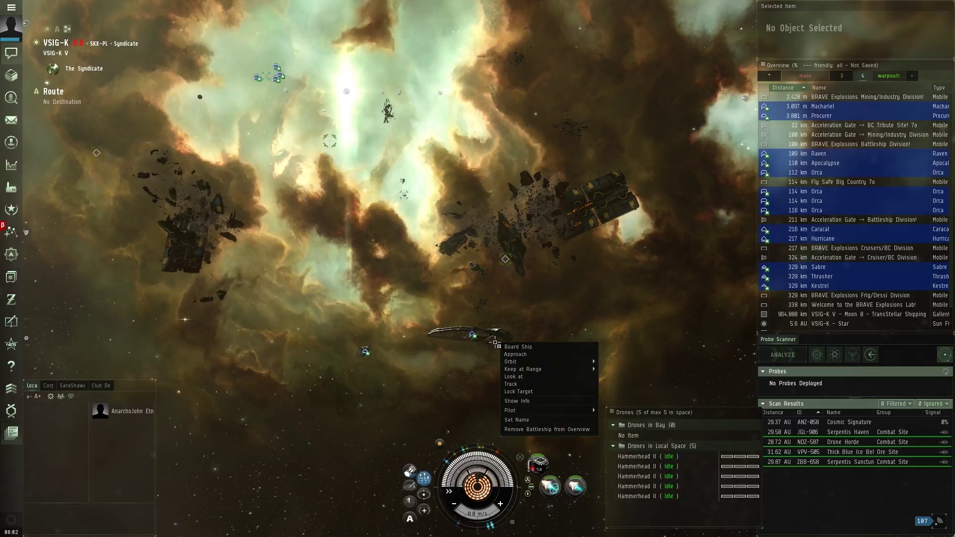
{"action": "left_click", "coordinate": [524, 348]}
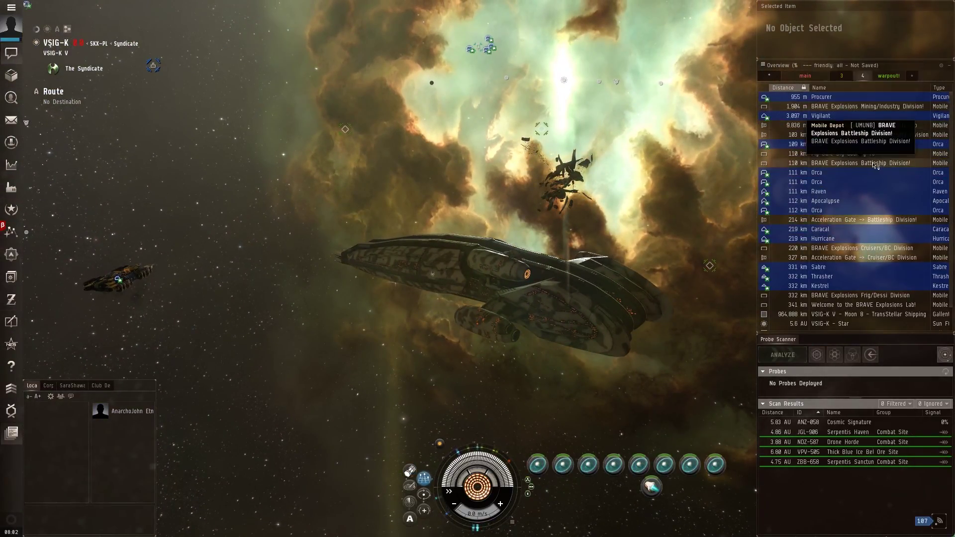
{"action": "left_click", "coordinate": [862, 154]}
{"action": "double_click", "coordinate": [862, 154]}
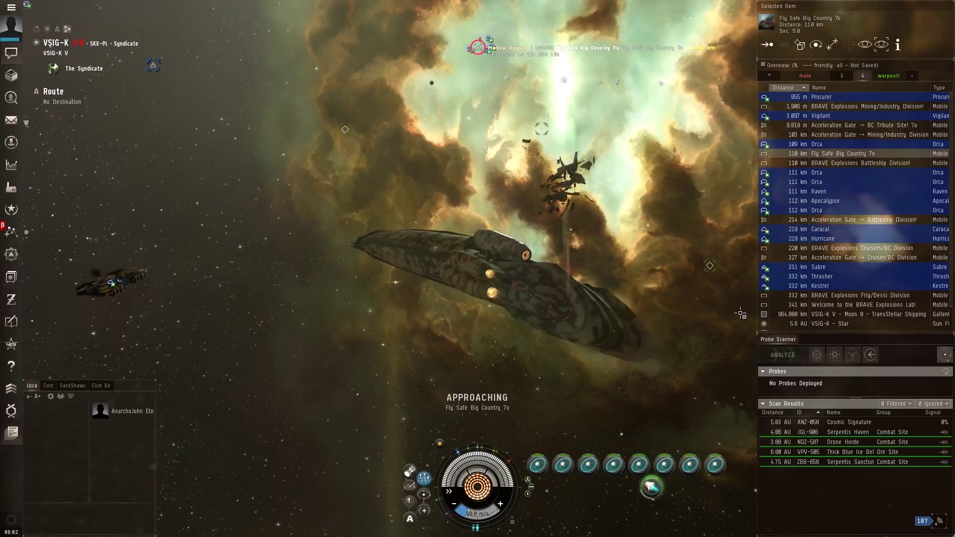
{"action": "mouse_move", "coordinate": [740, 312]}
{"action": "left_mouse_down"}
{"action": "mouse_move", "coordinate": [668, 184]}
{"action": "mouse_move", "coordinate": [657, 191]}
{"action": "left_mouse_up"}
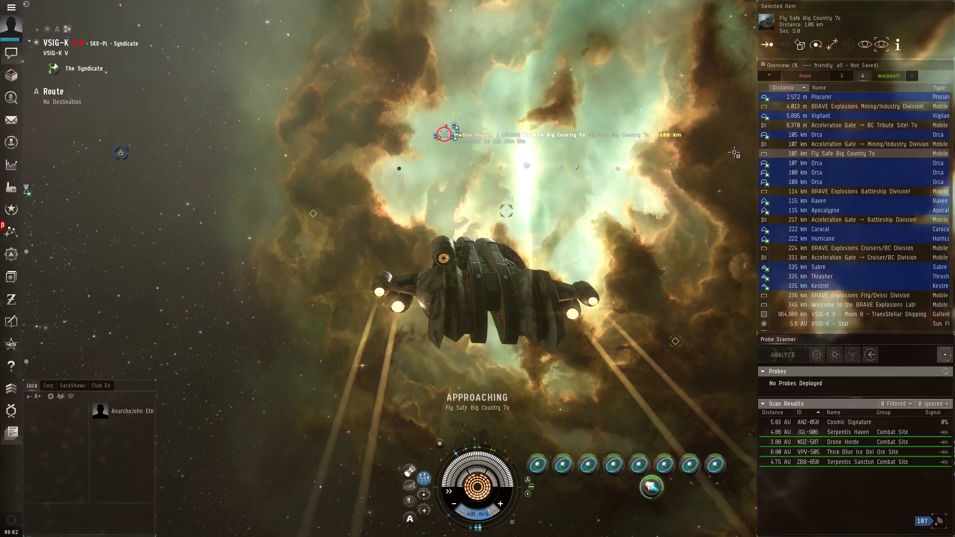
Micro-jump the battleship from the BC Tribute Site acceleration gate, 100 km away
{"action": "left_click", "coordinate": [808, 126]}
{"action": "right_click", "coordinate": [807, 125]}
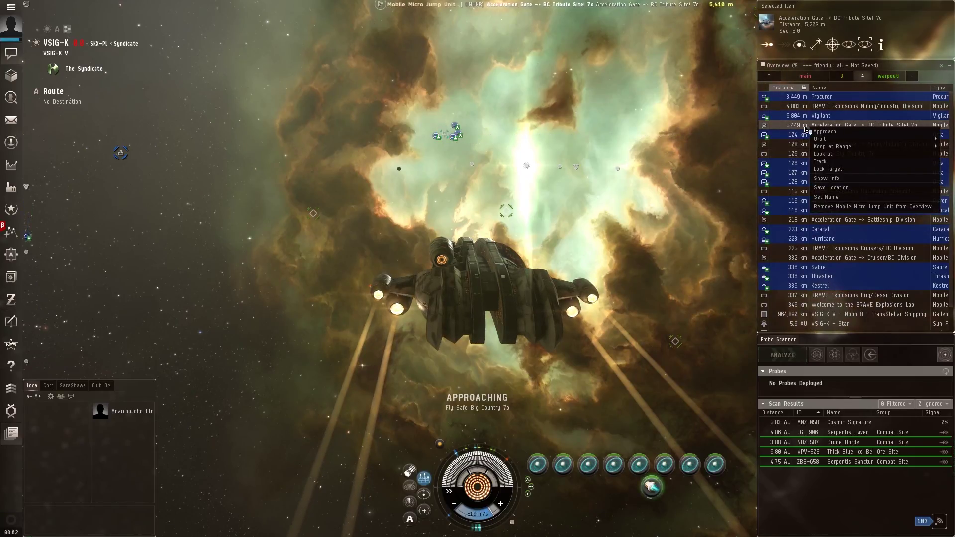
{"action": "left_click", "coordinate": [846, 216]}
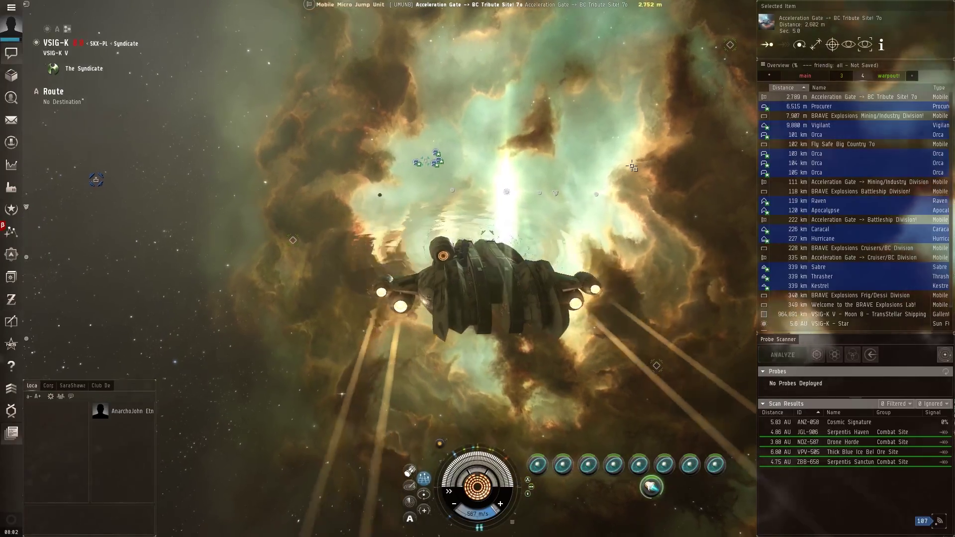
{"action": "left_click_drag", "start_coordinate": [634, 199], "coordinate": [626, 316]}
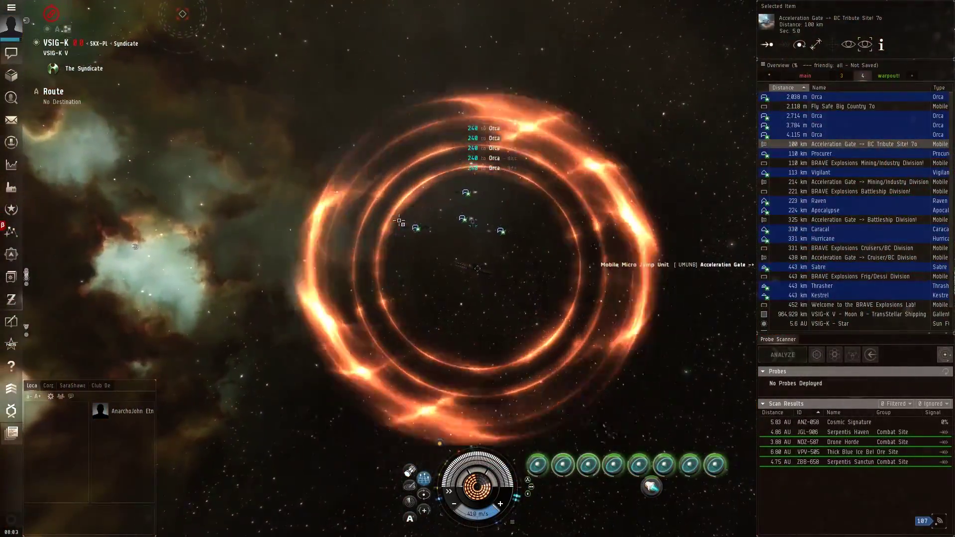
Select an Orca, then approach the Fly Safe Big Country 7o depot to about 1.6 km
{"action": "left_click", "coordinate": [797, 127]}
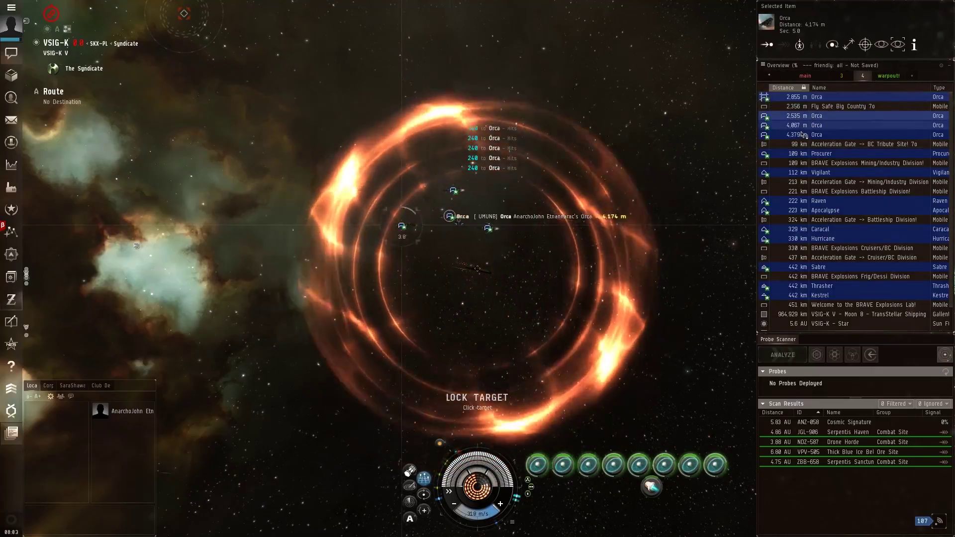
{"action": "left_click_drag", "start_coordinate": [460, 173], "coordinate": [548, 230]}
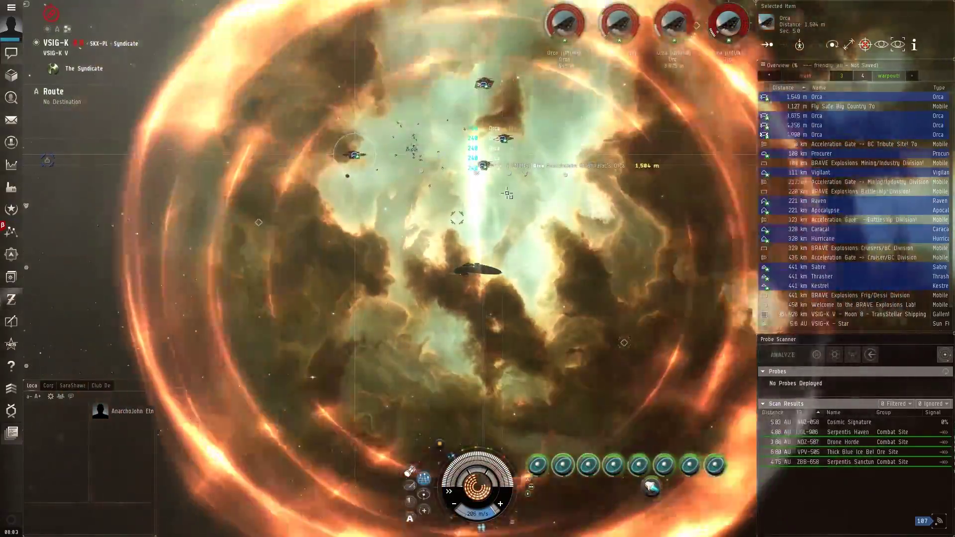
{"action": "left_click_drag", "start_coordinate": [453, 196], "coordinate": [500, 195]}
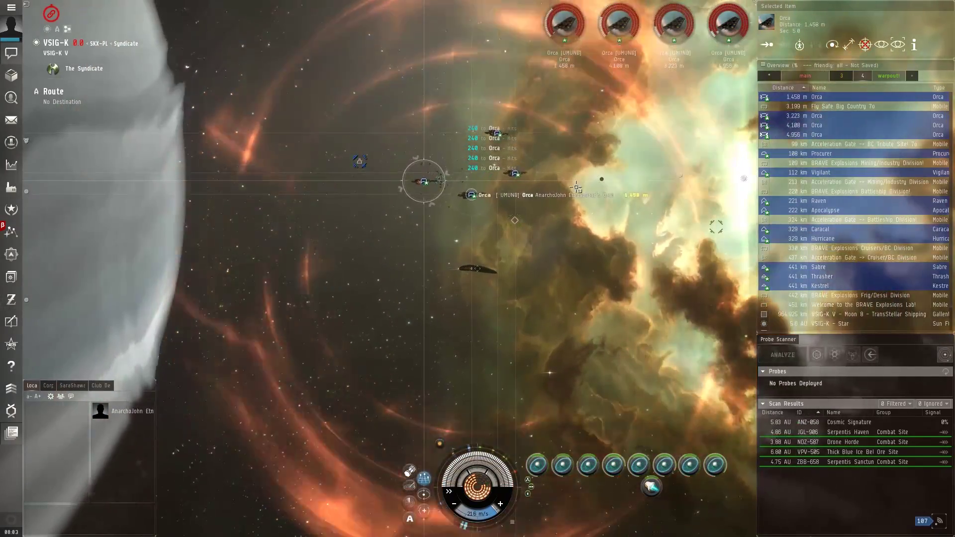
{"action": "left_click_drag", "start_coordinate": [577, 187], "coordinate": [551, 211]}
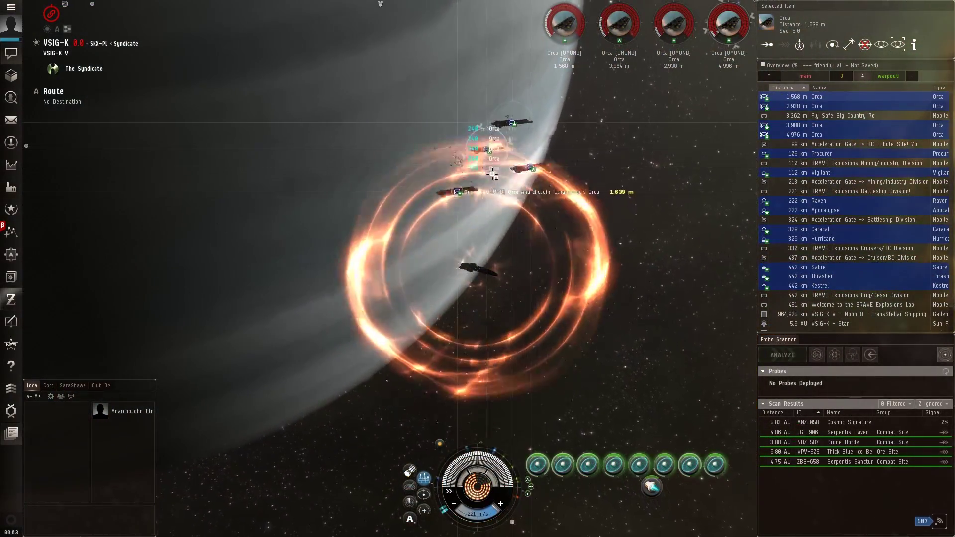
{"action": "left_click", "coordinate": [478, 160]}
{"action": "left_click", "coordinate": [769, 45]}
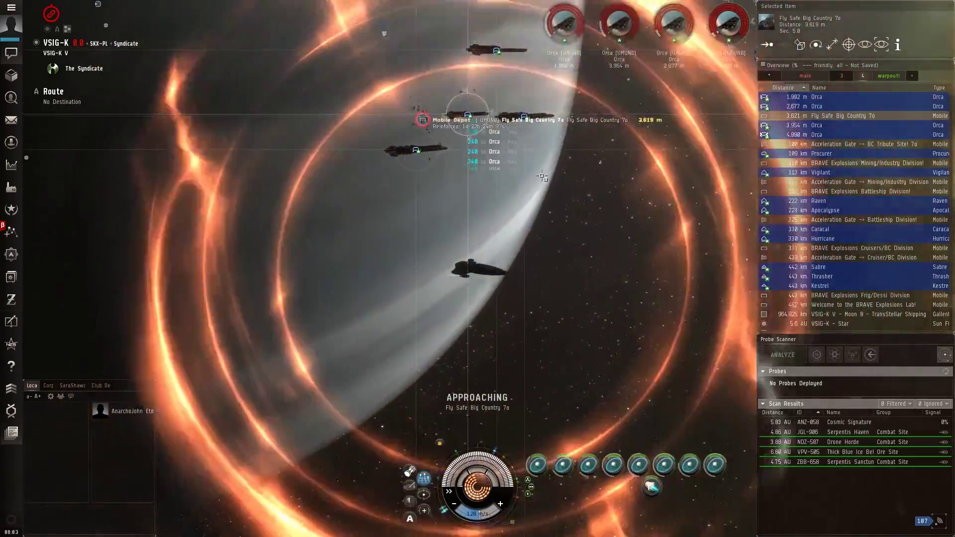
{"action": "left_click_drag", "start_coordinate": [569, 187], "coordinate": [539, 173]}
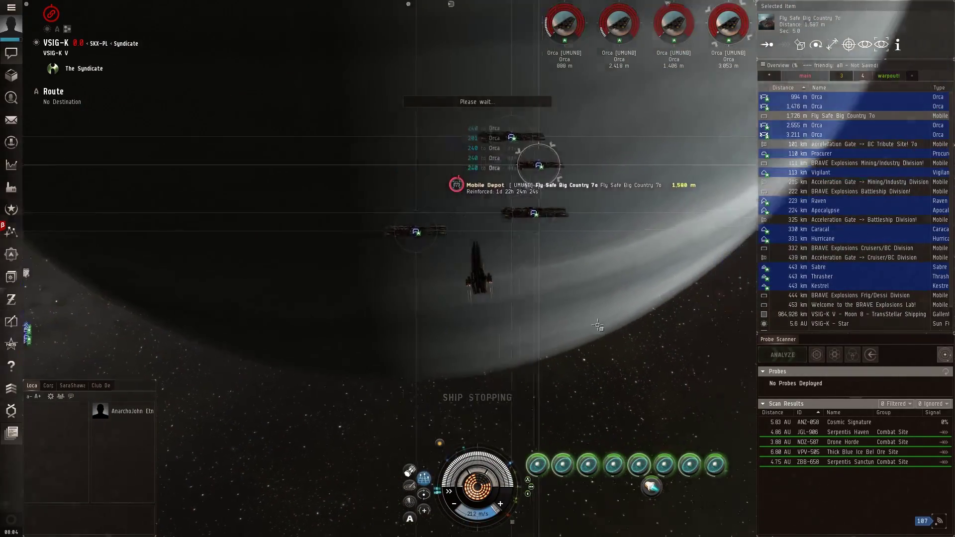
Orbit the camera around the Orcas at the depot as the smartbomb explosions begin
{"action": "mouse_move", "coordinate": [520, 415]}
{"action": "left_mouse_down"}
{"action": "mouse_move", "coordinate": [594, 326]}
{"action": "mouse_move", "coordinate": [644, 344]}
{"action": "left_mouse_up"}
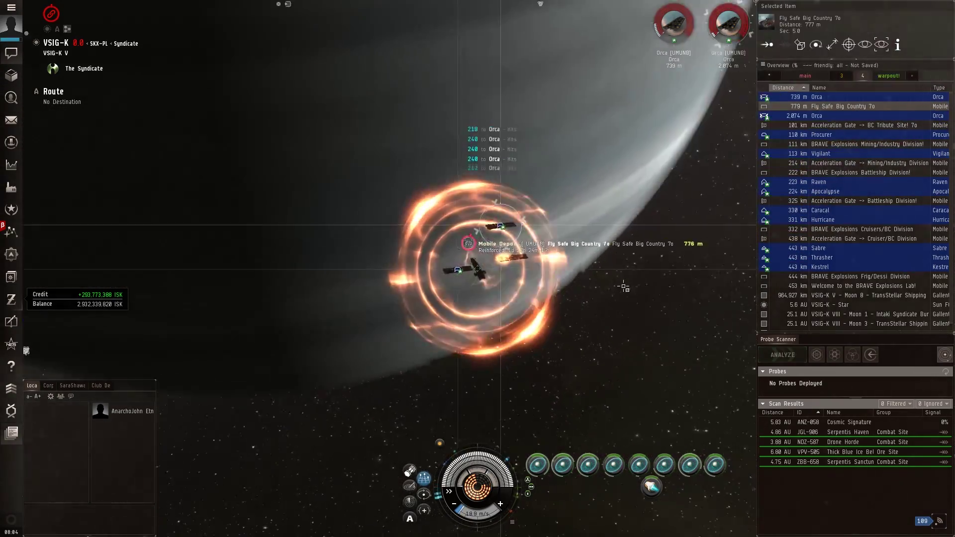
{"action": "mouse_move", "coordinate": [592, 298]}
{"action": "left_mouse_down"}
{"action": "mouse_move", "coordinate": [647, 281]}
{"action": "mouse_move", "coordinate": [604, 283]}
{"action": "mouse_move", "coordinate": [623, 301]}
{"action": "left_mouse_up"}
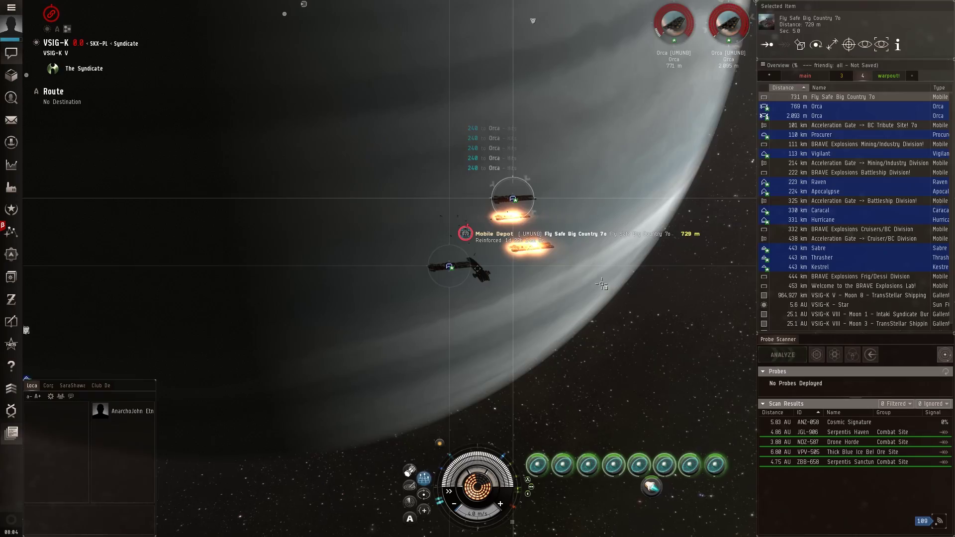
{"action": "mouse_move", "coordinate": [604, 285]}
{"action": "left_mouse_down"}
{"action": "mouse_move", "coordinate": [593, 285]}
{"action": "mouse_move", "coordinate": [635, 286]}
{"action": "left_mouse_up"}
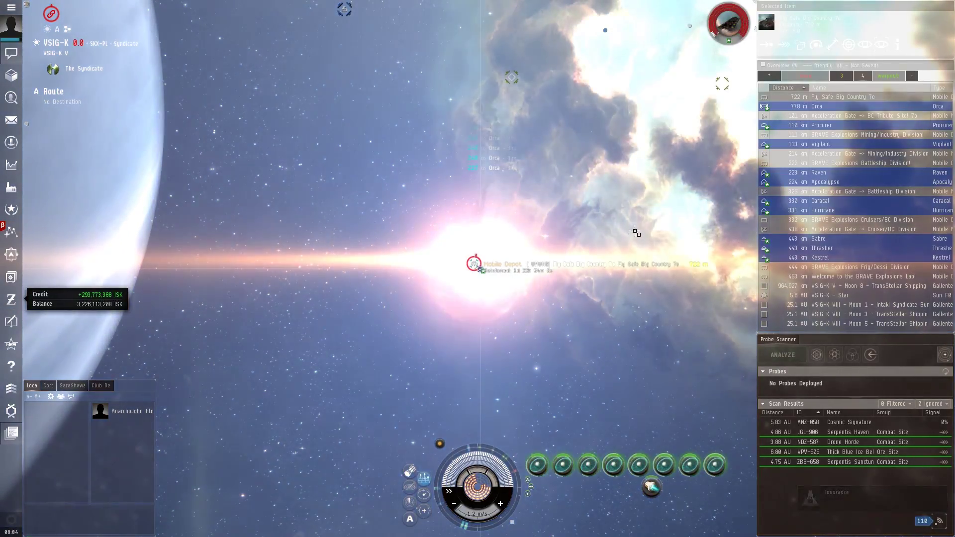
{"action": "left_click_drag", "start_coordinate": [636, 233], "coordinate": [598, 237]}
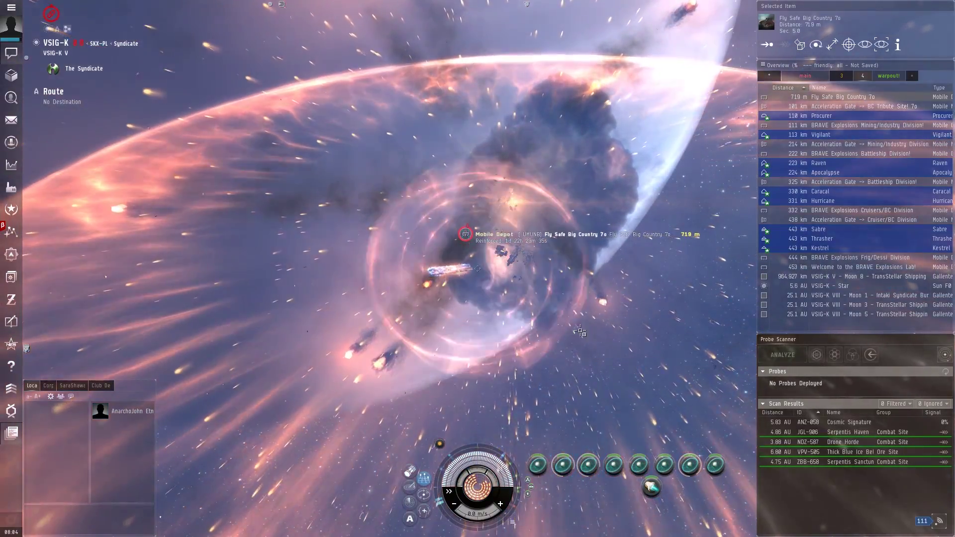
Orbit the camera around the Orca wreckage drifting by the Fly Safe depot
{"action": "mouse_move", "coordinate": [582, 331]}
{"action": "left_mouse_down"}
{"action": "mouse_move", "coordinate": [560, 306]}
{"action": "mouse_move", "coordinate": [569, 320]}
{"action": "mouse_move", "coordinate": [589, 319]}
{"action": "mouse_move", "coordinate": [548, 309]}
{"action": "mouse_move", "coordinate": [584, 317]}
{"action": "mouse_move", "coordinate": [602, 350]}
{"action": "mouse_move", "coordinate": [585, 297]}
{"action": "left_mouse_up"}
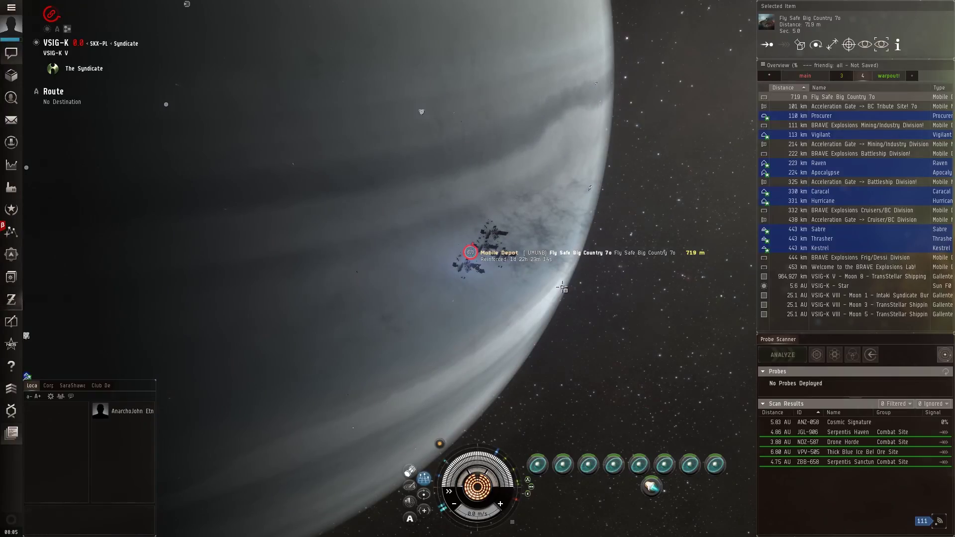
{"action": "left_click_drag", "start_coordinate": [563, 288], "coordinate": [554, 287]}
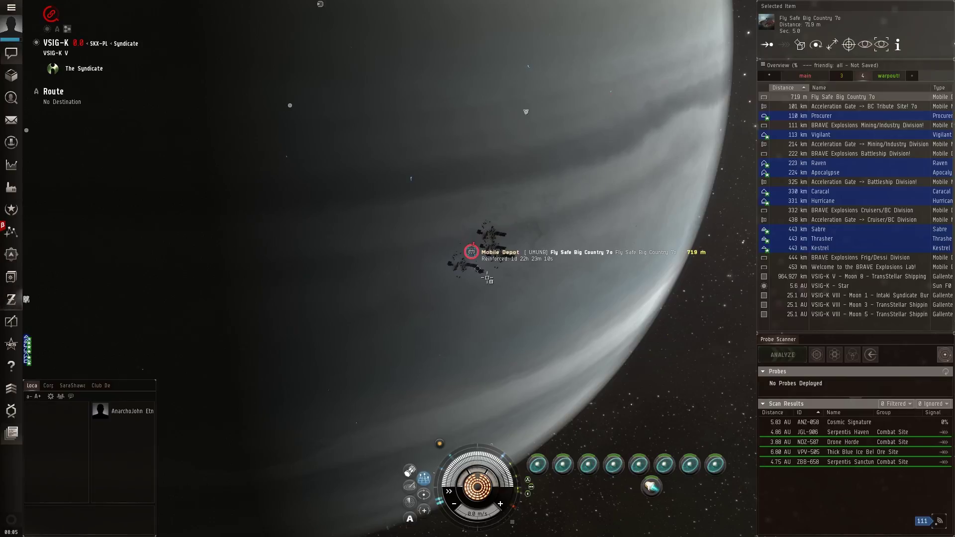
{"action": "left_click_drag", "start_coordinate": [484, 292], "coordinate": [495, 294]}
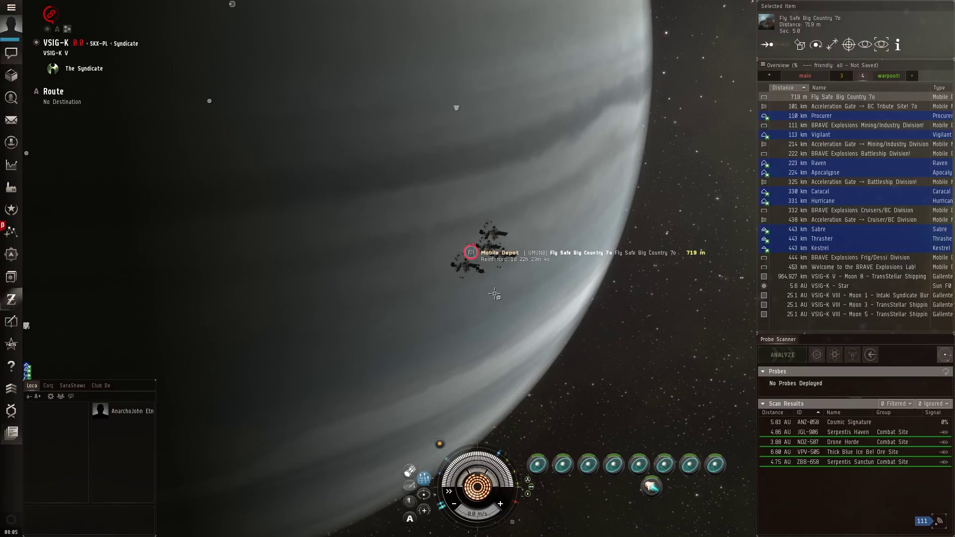
{"action": "left_click_drag", "start_coordinate": [493, 294], "coordinate": [502, 293]}
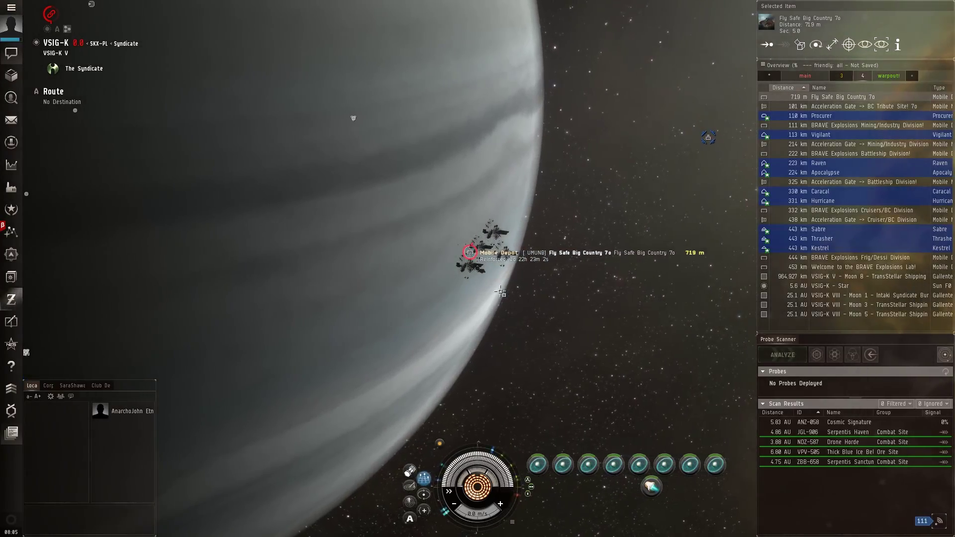